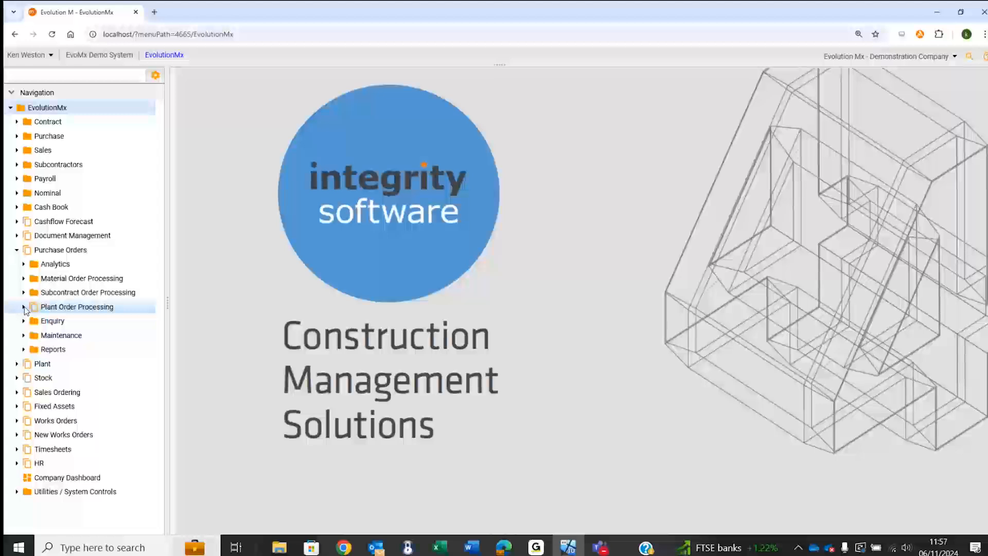
# - Start a plant purchase order for contract 0737 (Linwood warehouse extension) with an automatically assigned order number
pyautogui.click(24, 307)
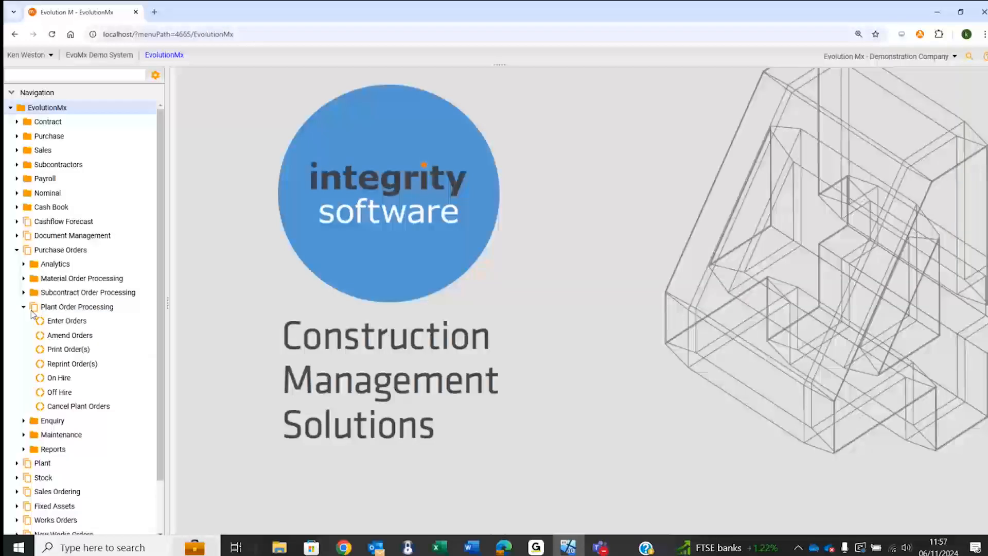
pyautogui.click(67, 320)
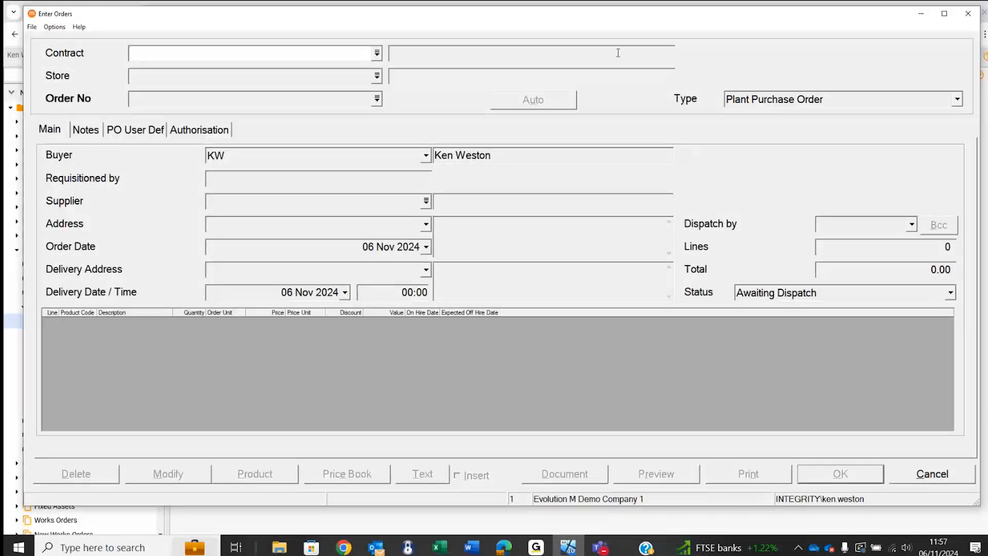
pyautogui.doubleClick(329, 53)
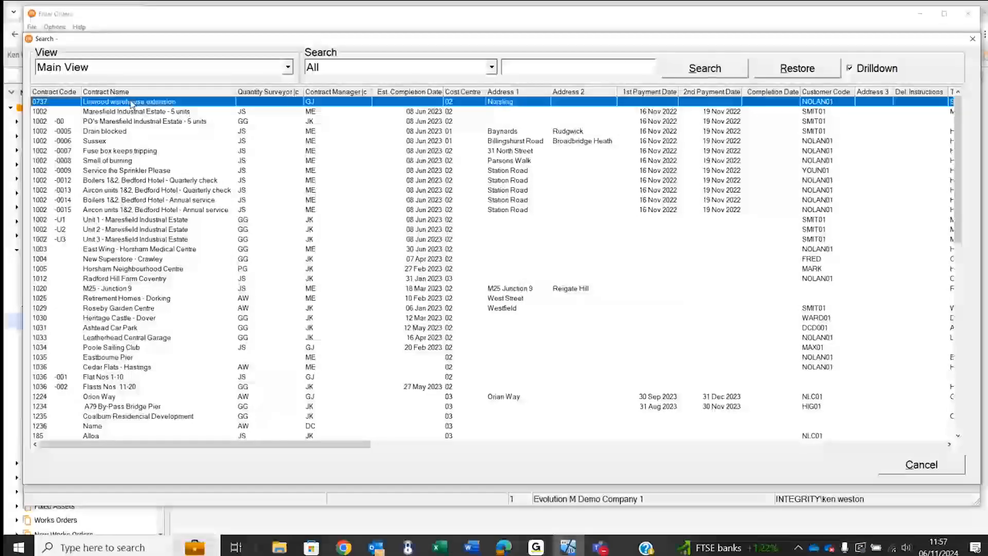
pyautogui.doubleClick(132, 102)
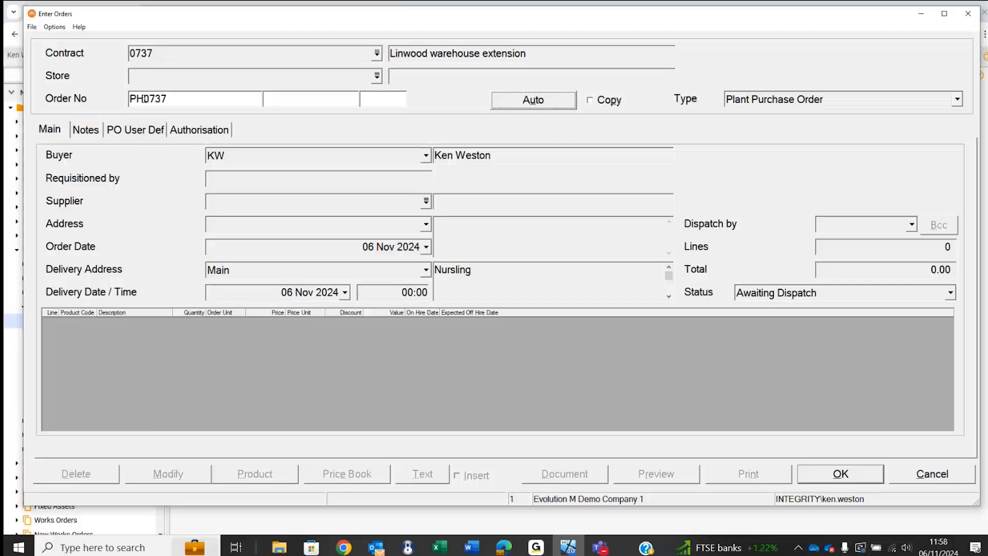
pyautogui.moveTo(129, 99); pyautogui.dragTo(145, 99)
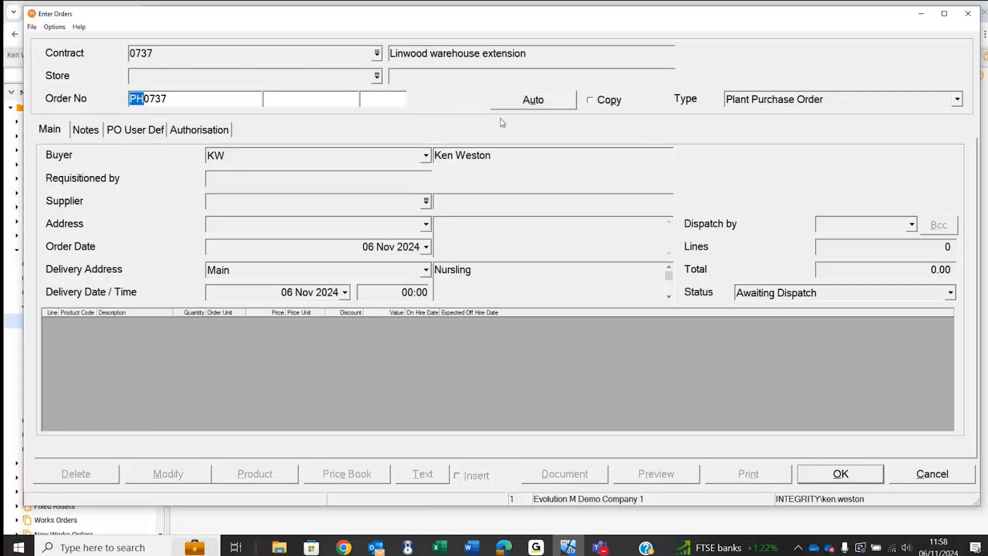
pyautogui.click(536, 100)
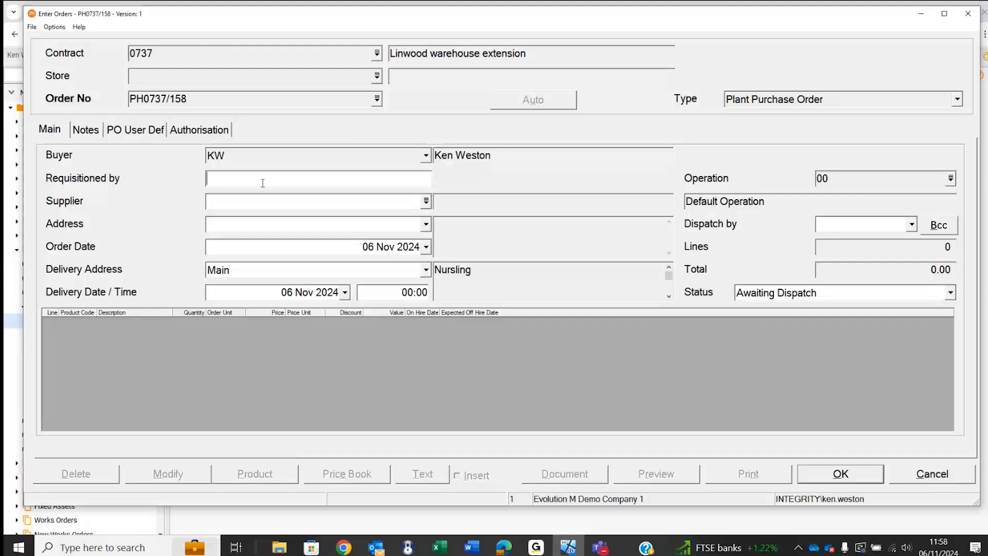
# - Fill in who requisitioned the order with the requisitioner's first name
pyautogui.write('KEN')
pyautogui.press('BackSpace')
pyautogui.press('BackSpace')
pyautogui.write('en')
# - Set the order's supplier to WOLS01 (Wolseley UK Ltd) and keep its Main address
pyautogui.click(263, 202)
pyautogui.doubleClick(263, 201)
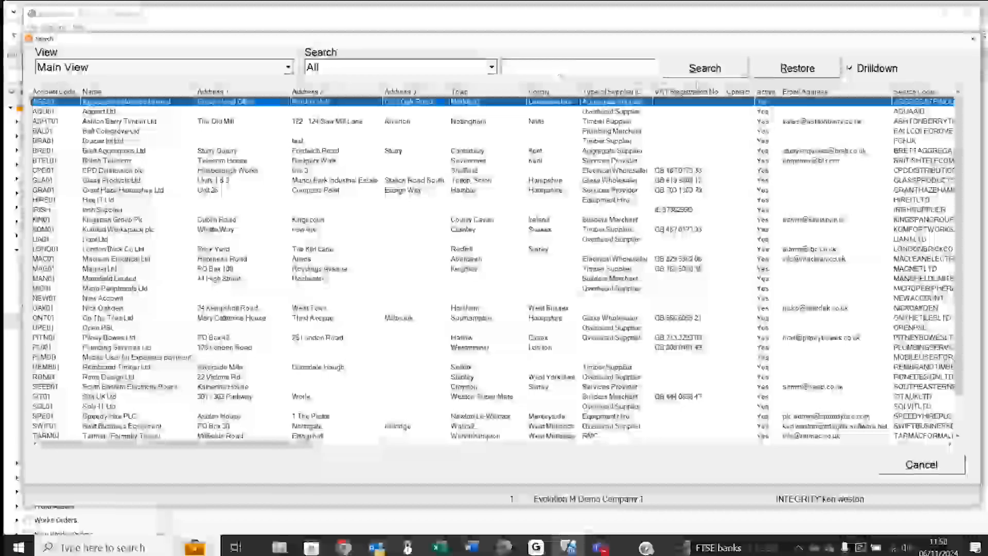
pyautogui.press('Escape')
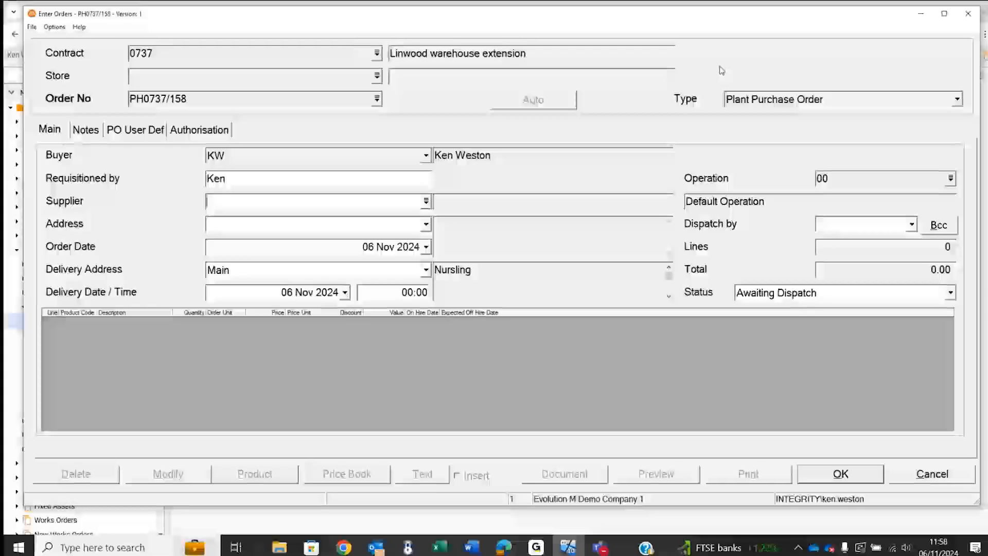
pyautogui.write('WO')
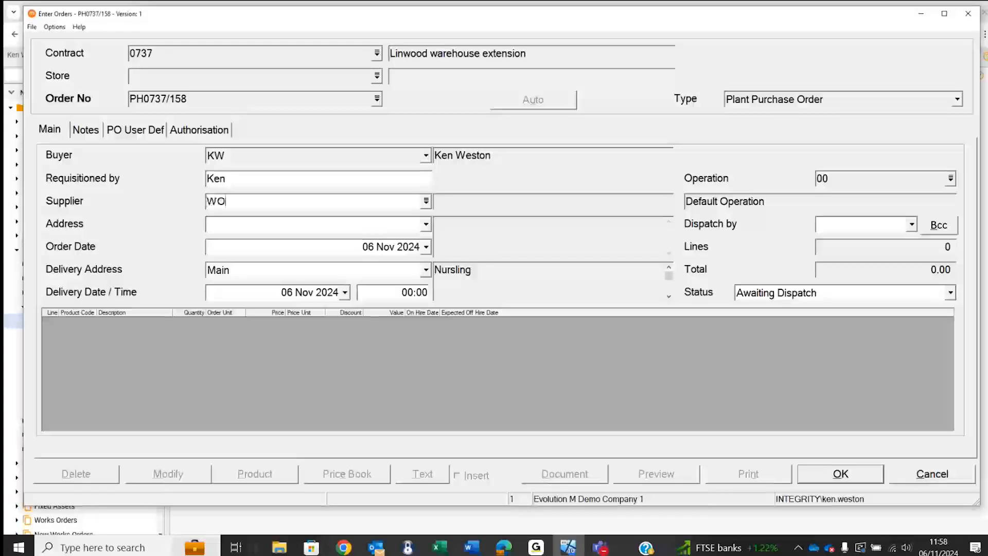
pyautogui.write('LS01')
pyautogui.press('Tab')
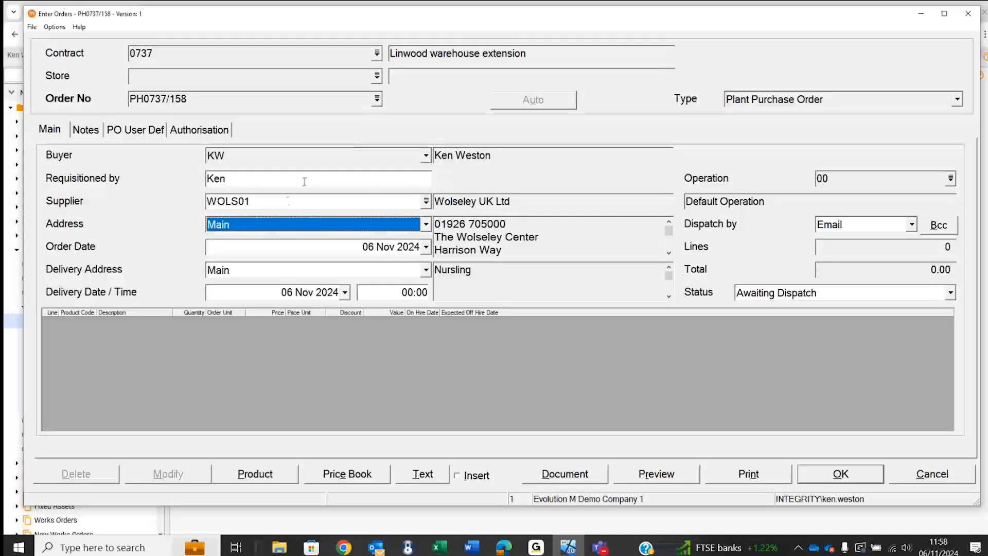
pyautogui.click(283, 225)
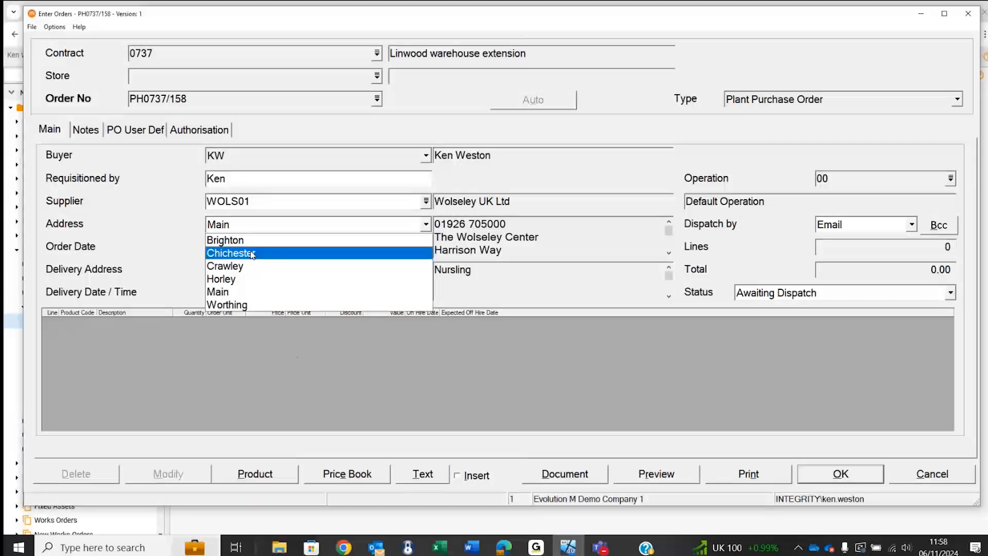
pyautogui.click(292, 356)
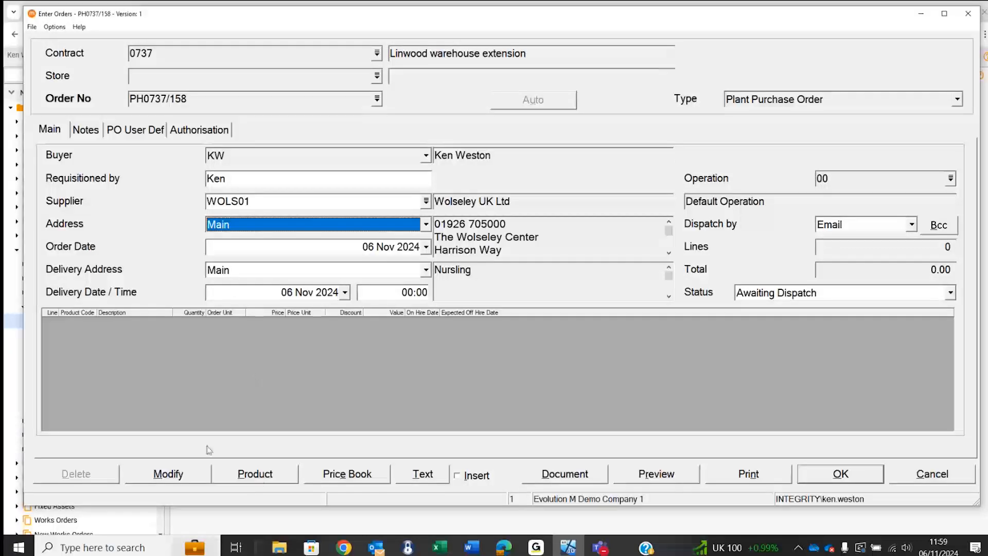
# - Add an order line for product HPROD (Generator - per day) with the number of items set to 3
pyautogui.click(246, 476)
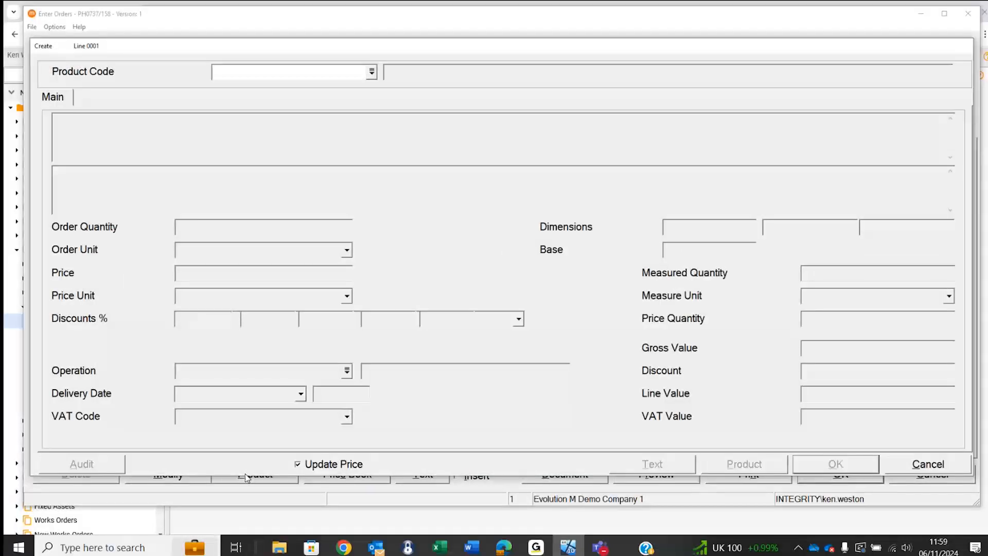
pyautogui.write('H')
pyautogui.press('Tab')
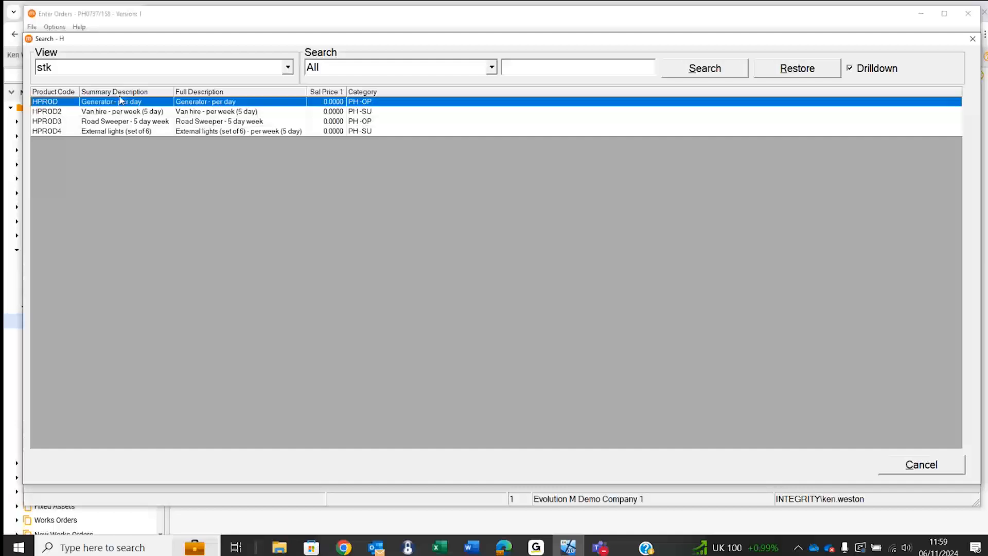
pyautogui.doubleClick(115, 102)
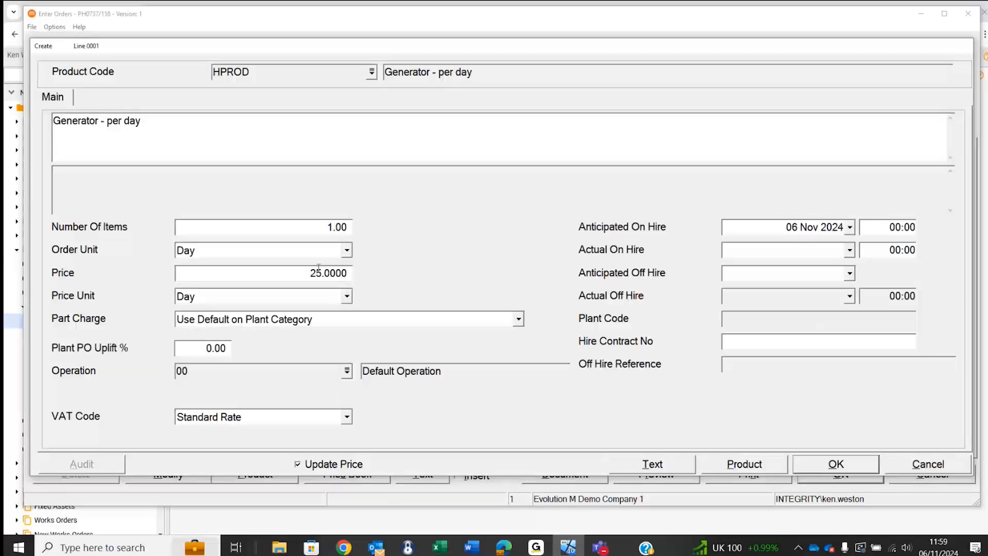
pyautogui.click(269, 227)
pyautogui.write('3')
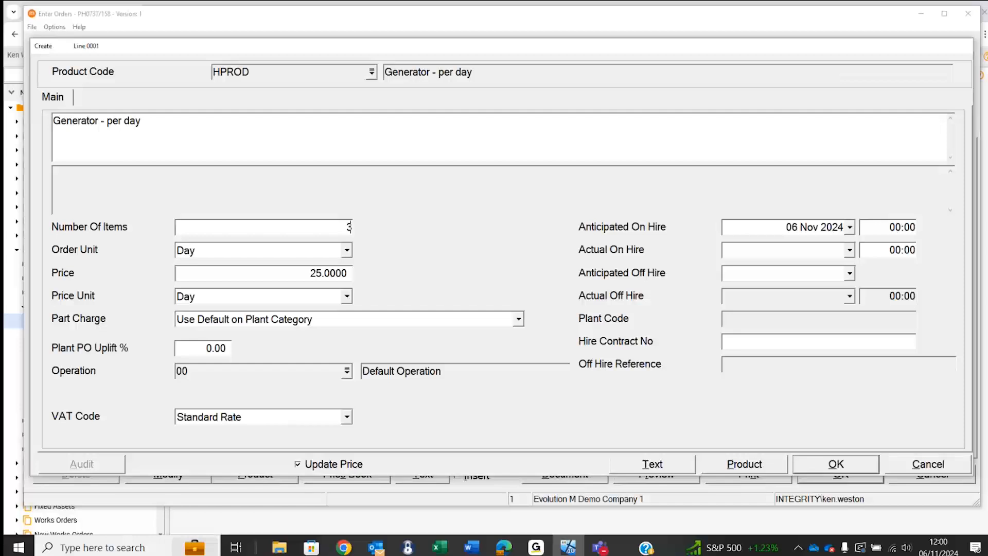
pyautogui.press('Tab')
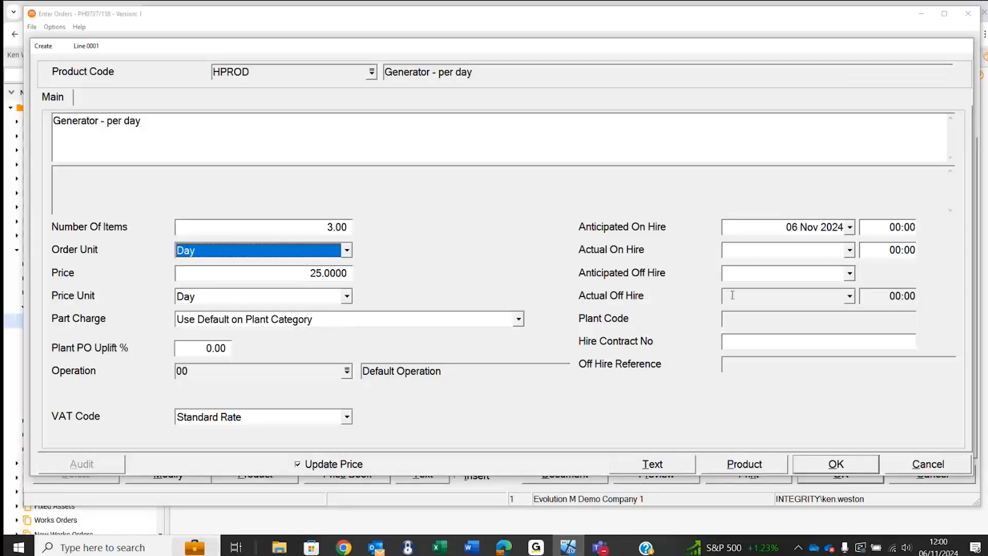
# - Set the line's actual on hire to 06 Nov 2024 and anticipated off hire to 30 Nov 2024, enter the hire contract number, and save the line
pyautogui.click(749, 227)
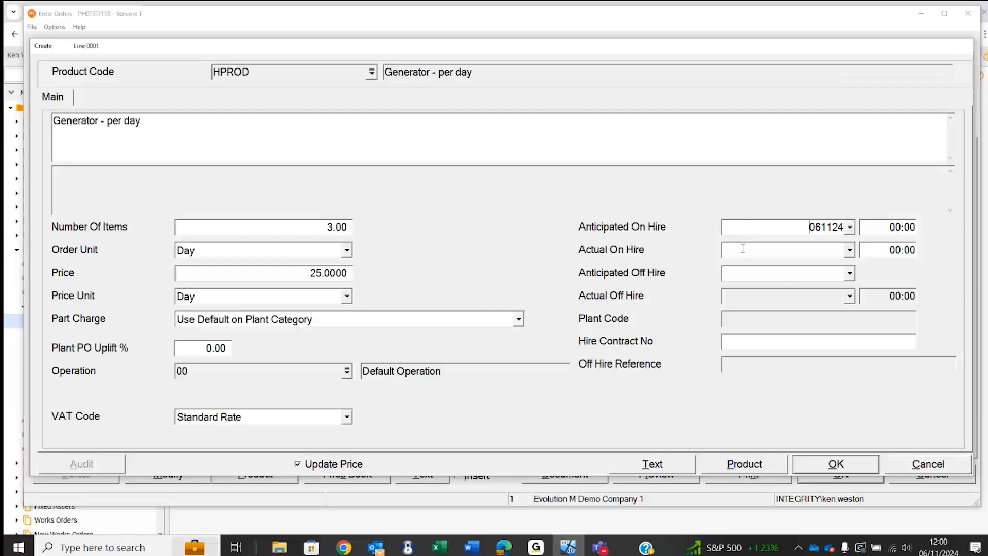
pyautogui.click(742, 249)
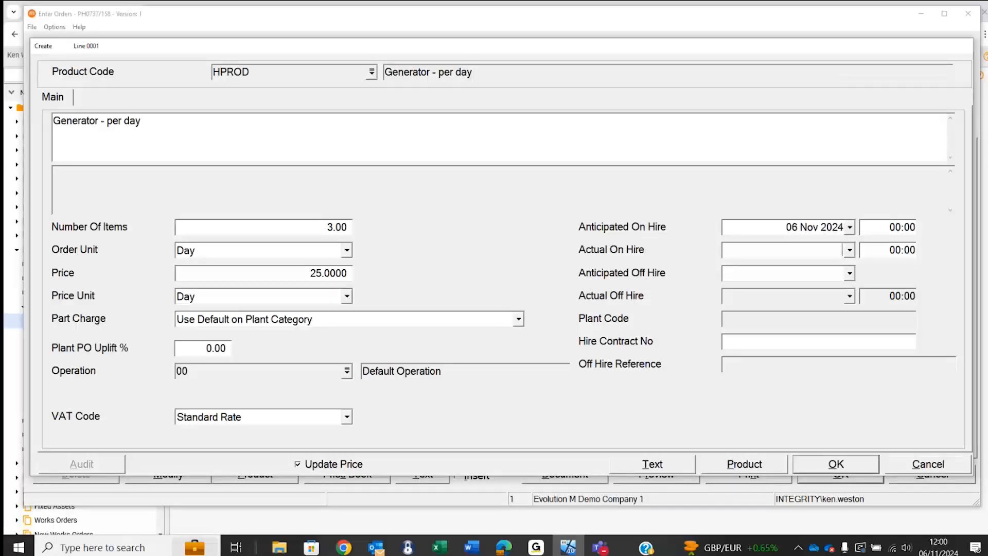
pyautogui.press('Tab')
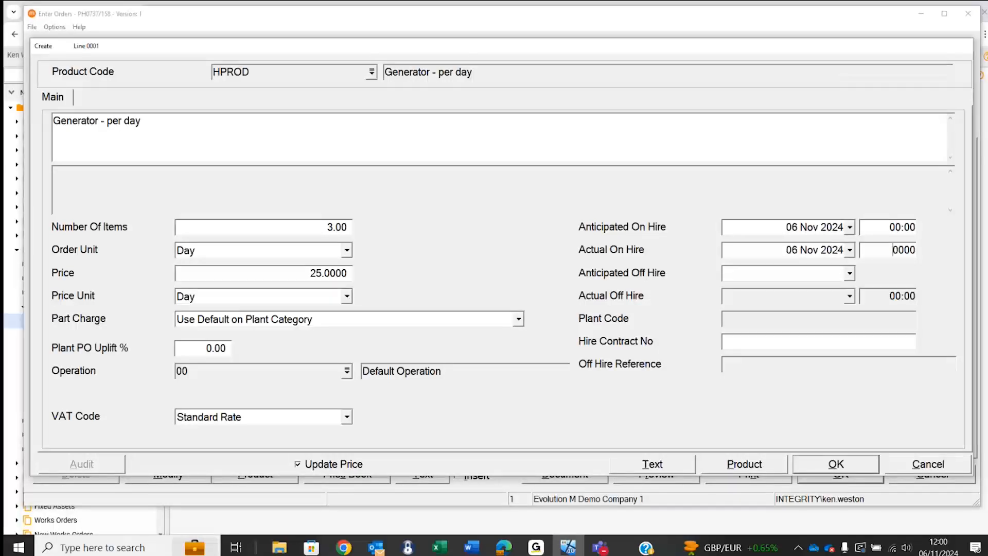
pyautogui.click(750, 278)
pyautogui.write('30')
pyautogui.press('Tab')
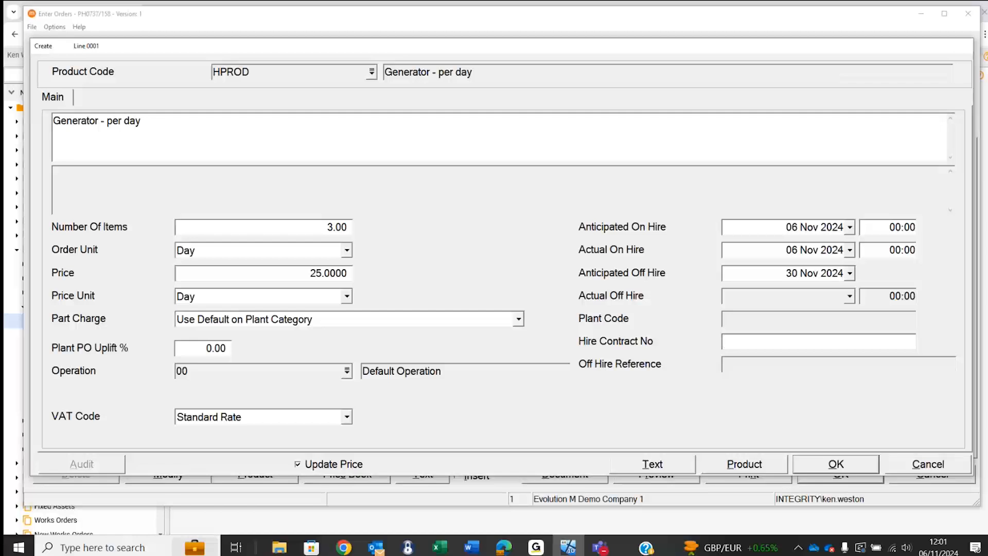
pyautogui.write('kw')
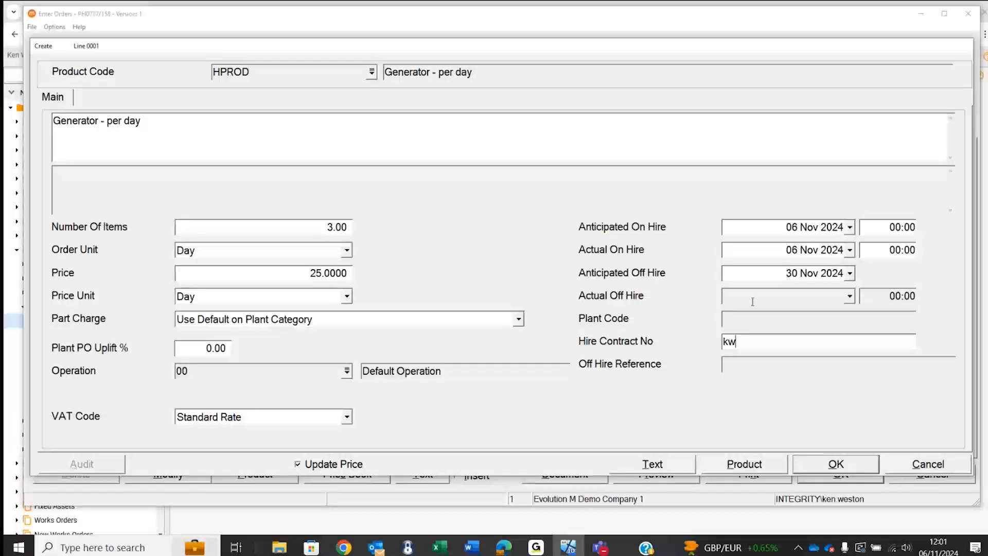
pyautogui.click(834, 463)
pyautogui.click(829, 462)
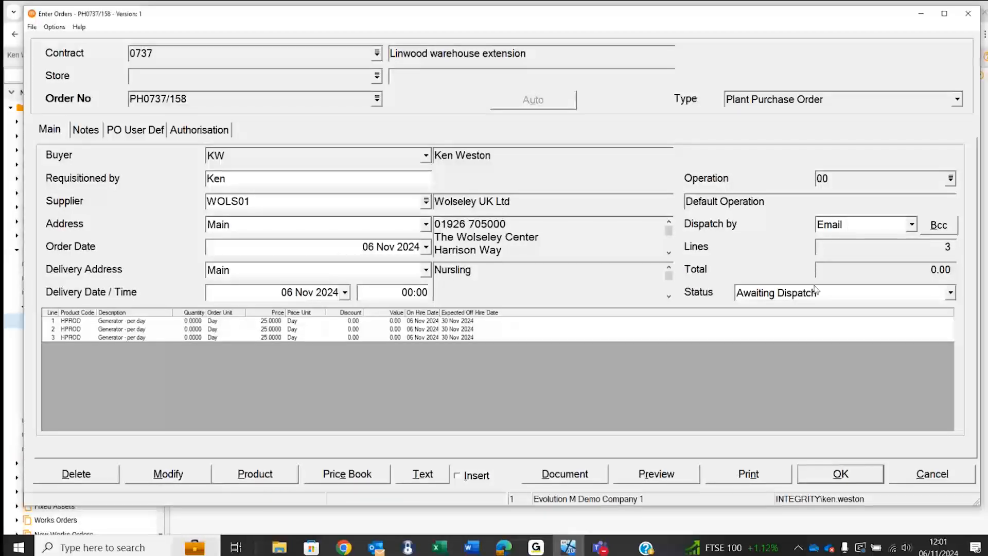
# - Email the order to the supplier with batch date 06 Nov 2024 and period 0323, accepting the period mismatch, and close order entry
pyautogui.click(740, 478)
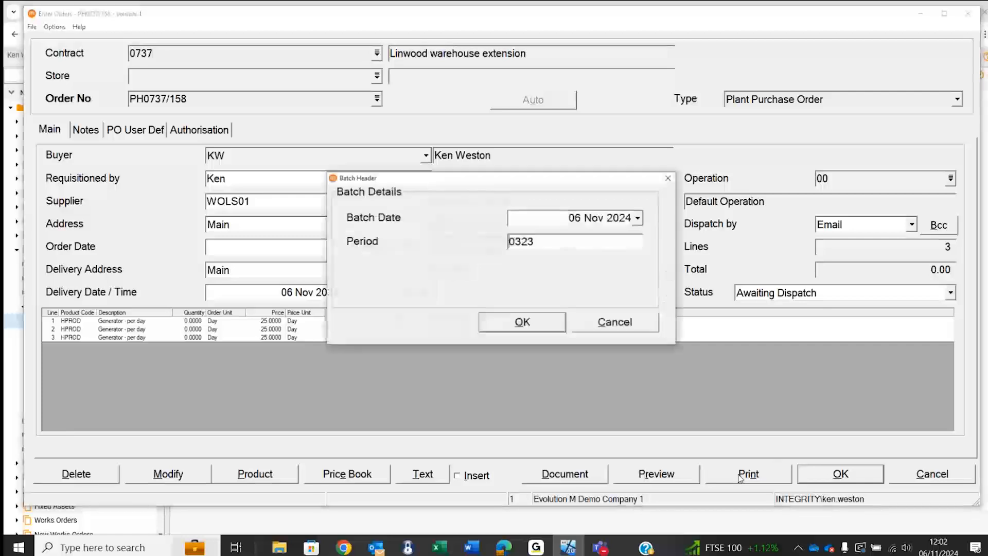
pyautogui.click(522, 324)
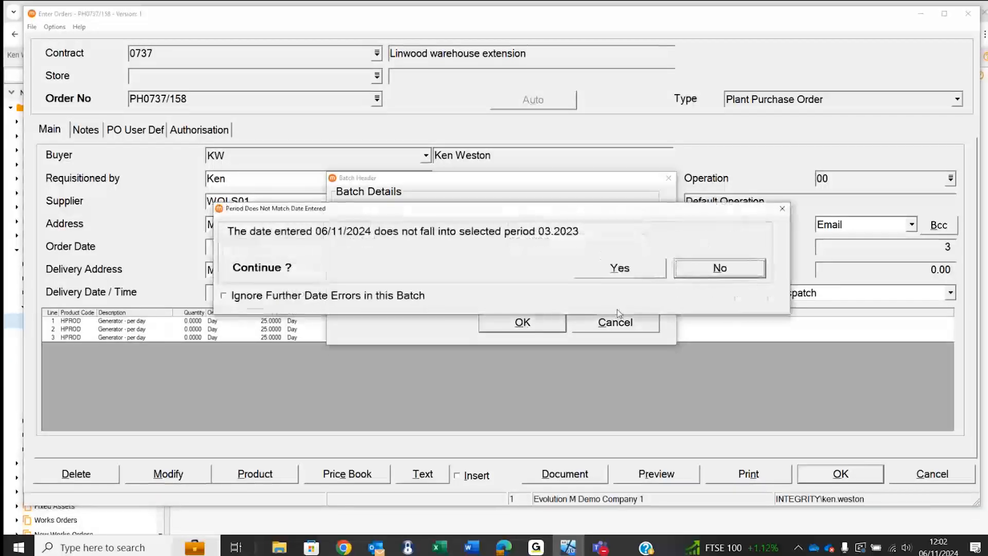
pyautogui.click(616, 269)
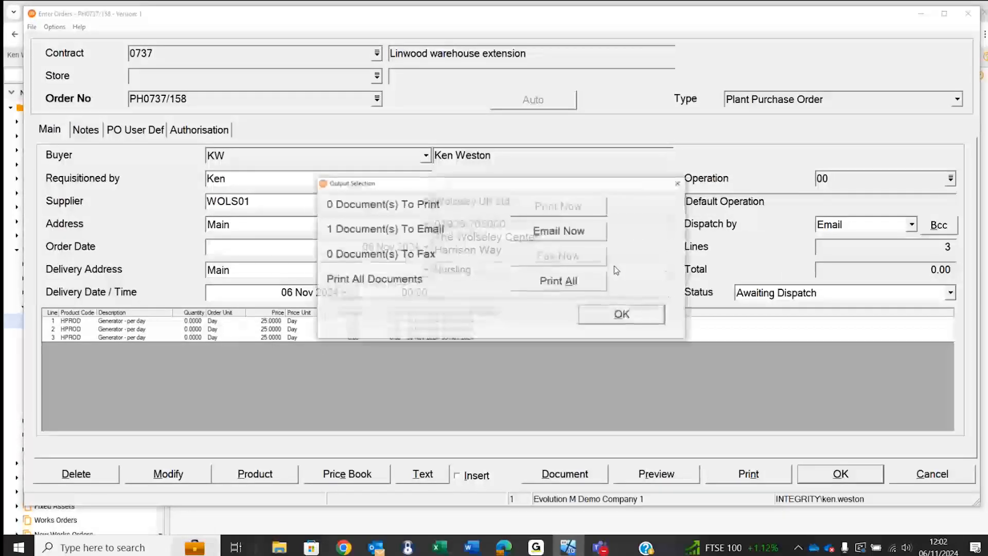
pyautogui.click(562, 234)
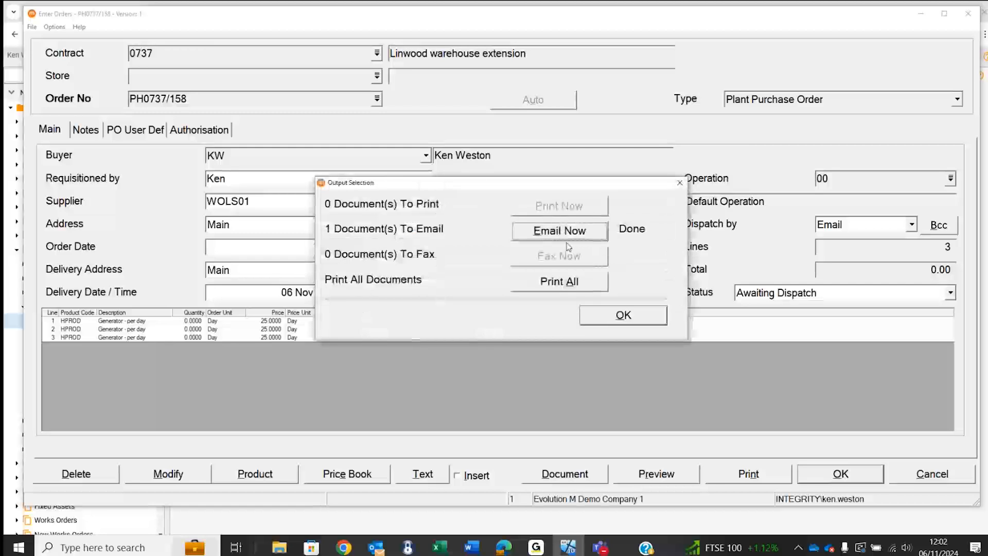
pyautogui.click(617, 318)
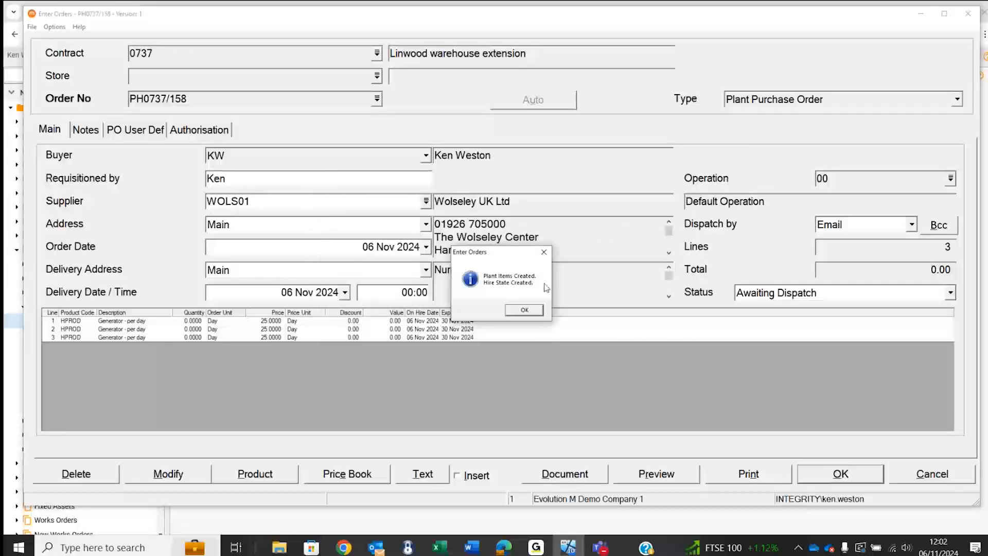
pyautogui.click(522, 312)
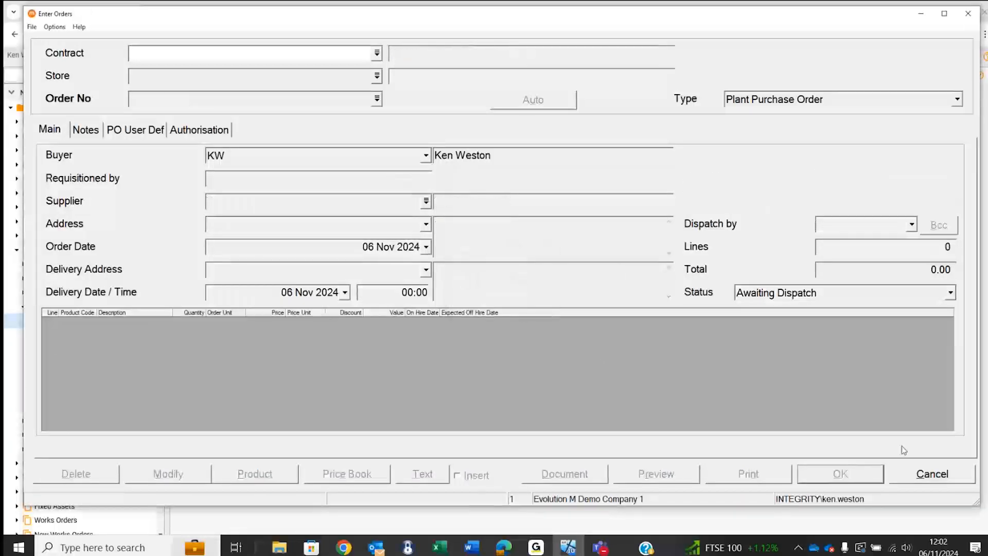
pyautogui.click(925, 477)
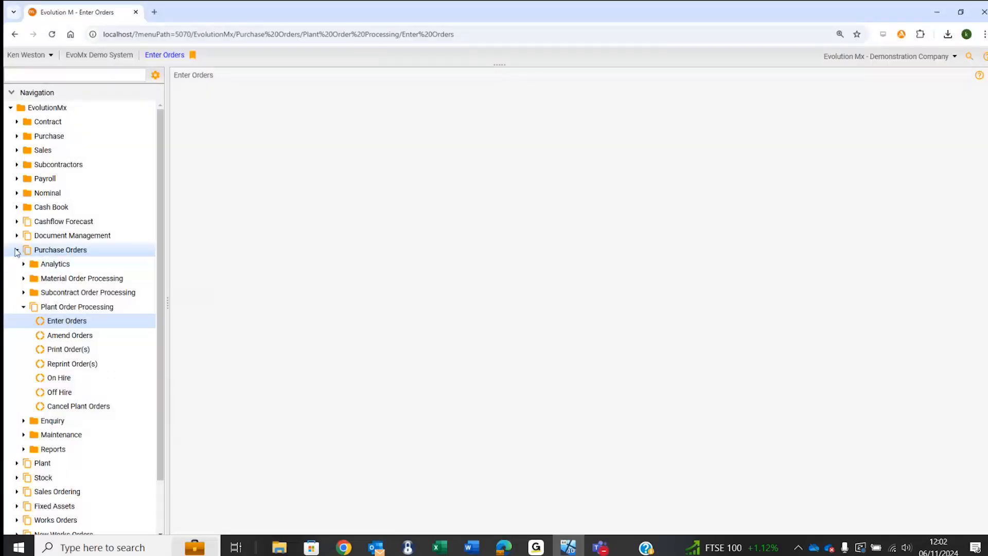
# - Look up the existing plant items in the Plant Item Manager and examine the generators assigned to contract 0737
pyautogui.click(17, 250)
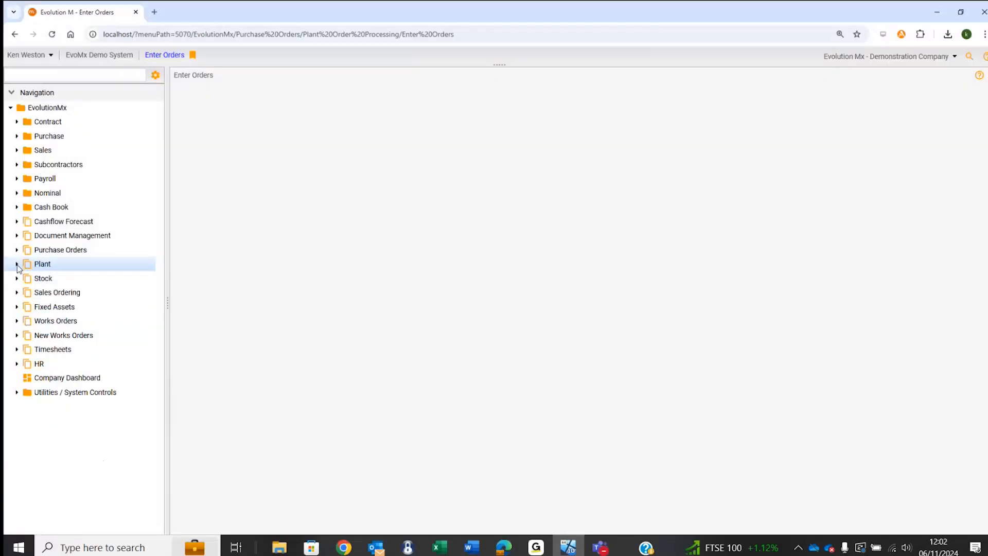
pyautogui.click(17, 264)
pyautogui.click(24, 321)
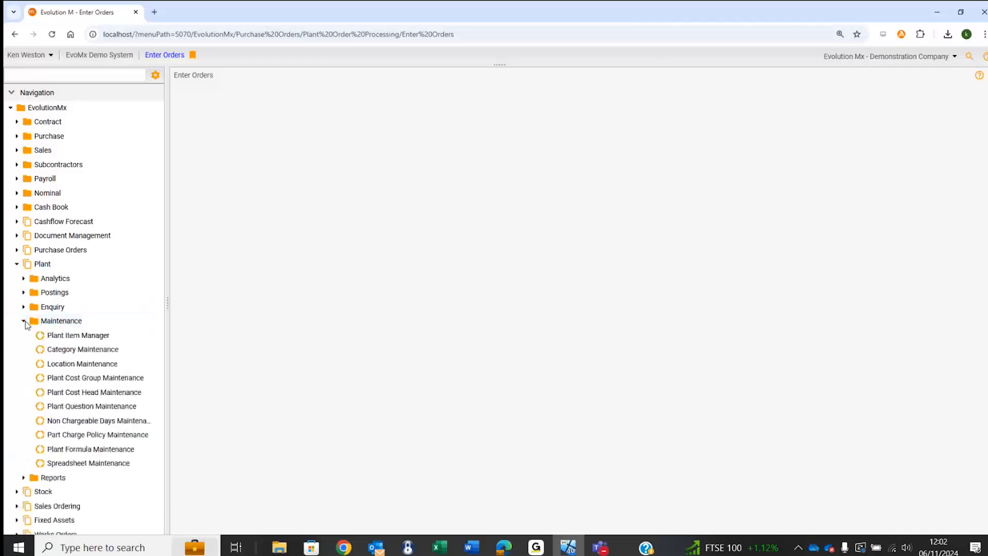
pyautogui.click(72, 337)
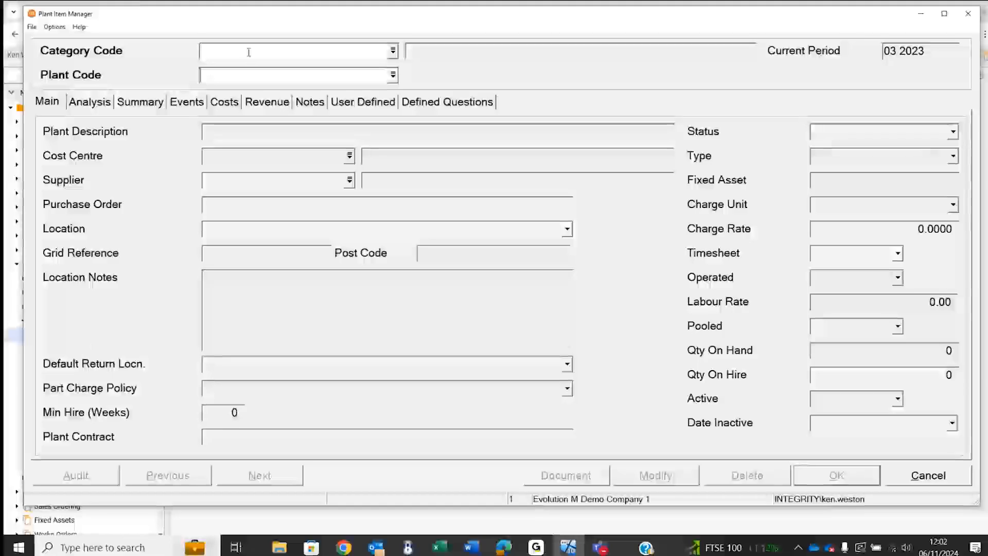
pyautogui.click(393, 76)
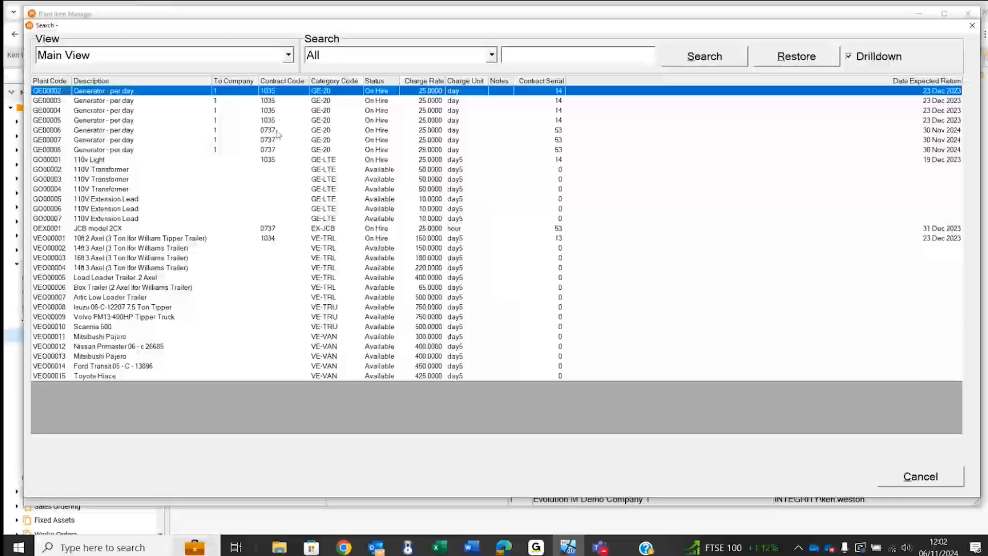
pyautogui.click(278, 132)
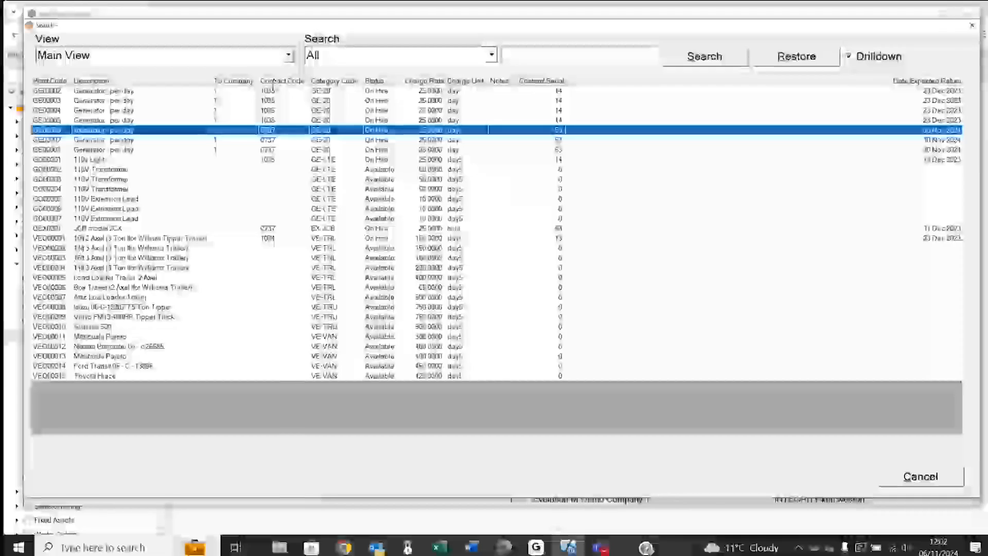
# - Close the Plant Item Manager and bring up contract 0737 in Contract Enquiry
pyautogui.click(910, 477)
pyautogui.click(911, 478)
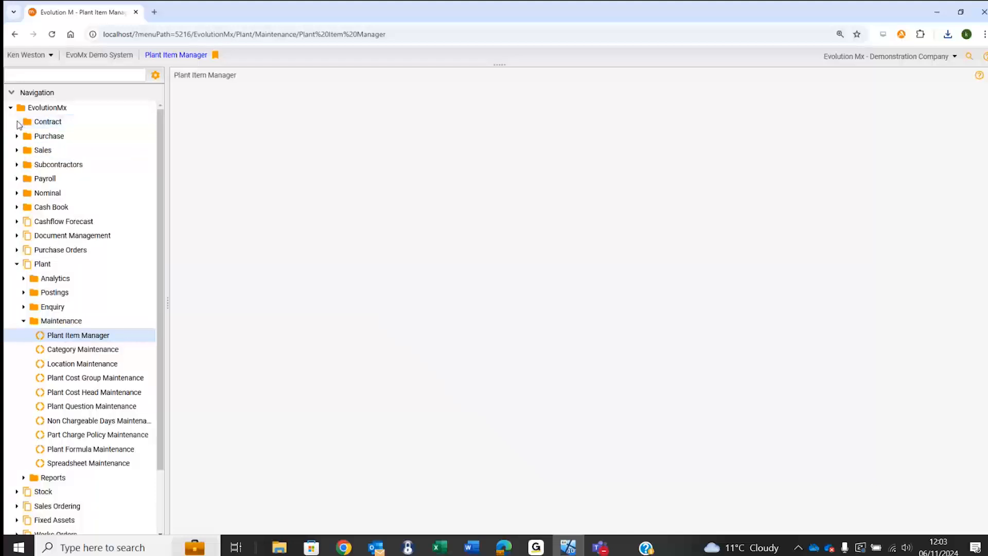
pyautogui.click(18, 123)
pyautogui.click(23, 165)
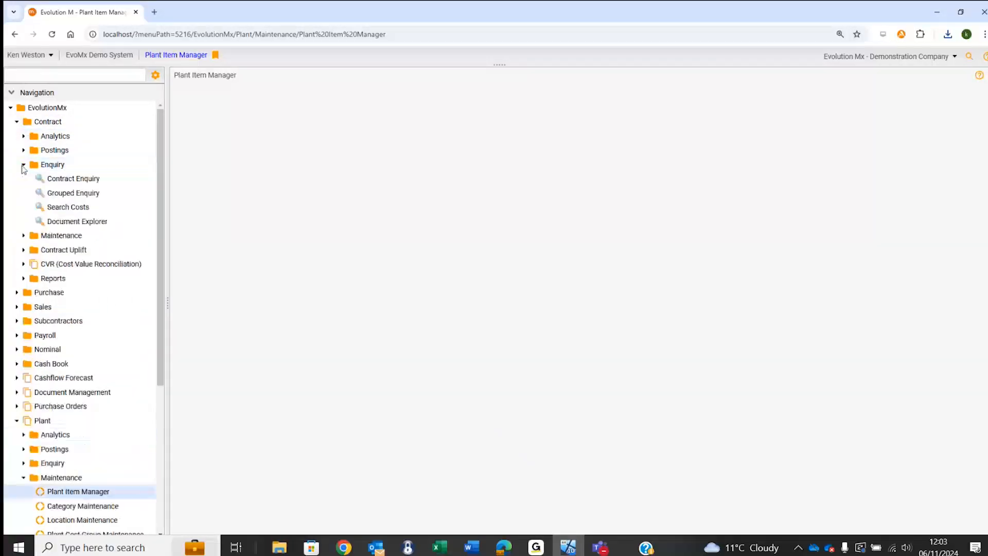
pyautogui.click(75, 183)
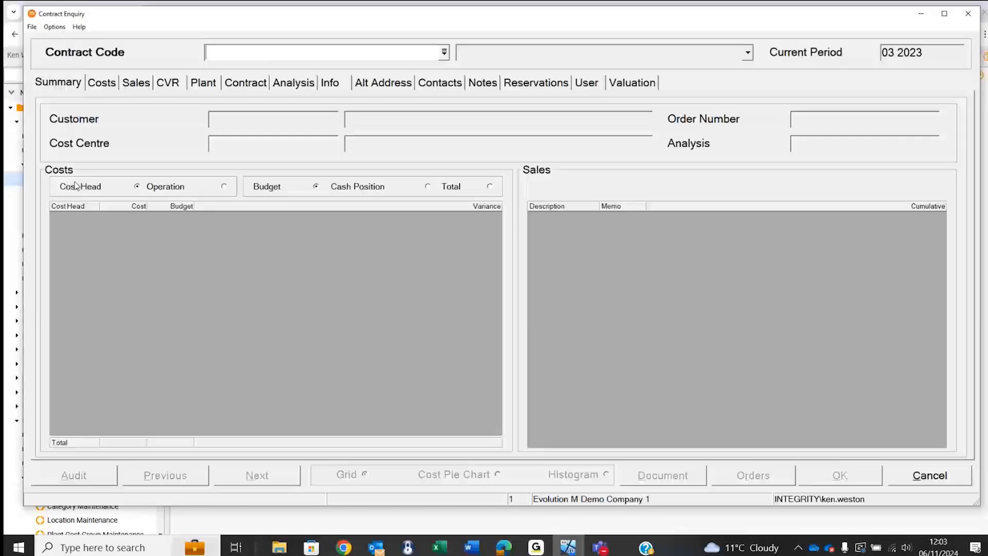
pyautogui.write('0737')
pyautogui.press('Tab')
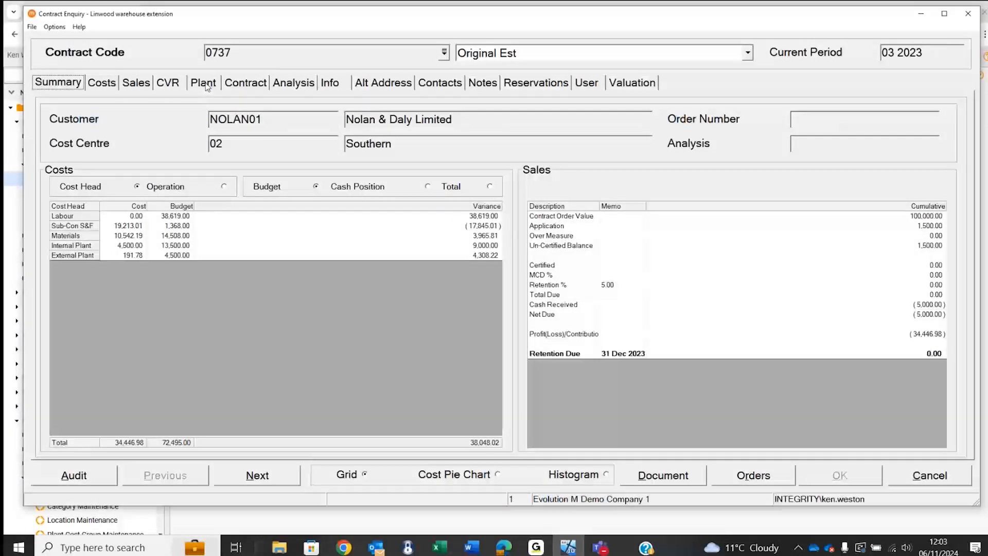
# - Examine the contract's plant items, comparing all items with those on hire, and close the enquiry
pyautogui.click(206, 87)
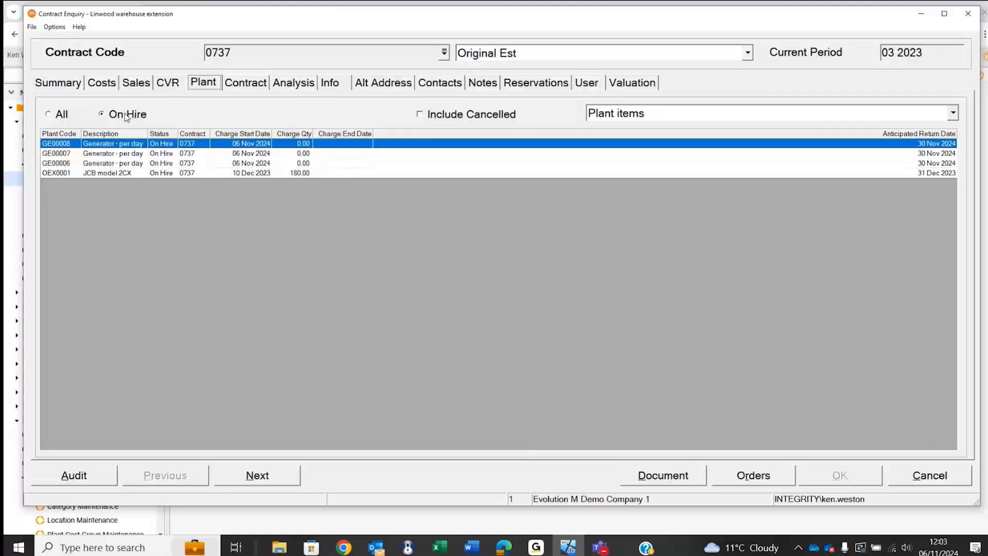
pyautogui.click(52, 115)
pyautogui.click(103, 117)
pyautogui.click(917, 476)
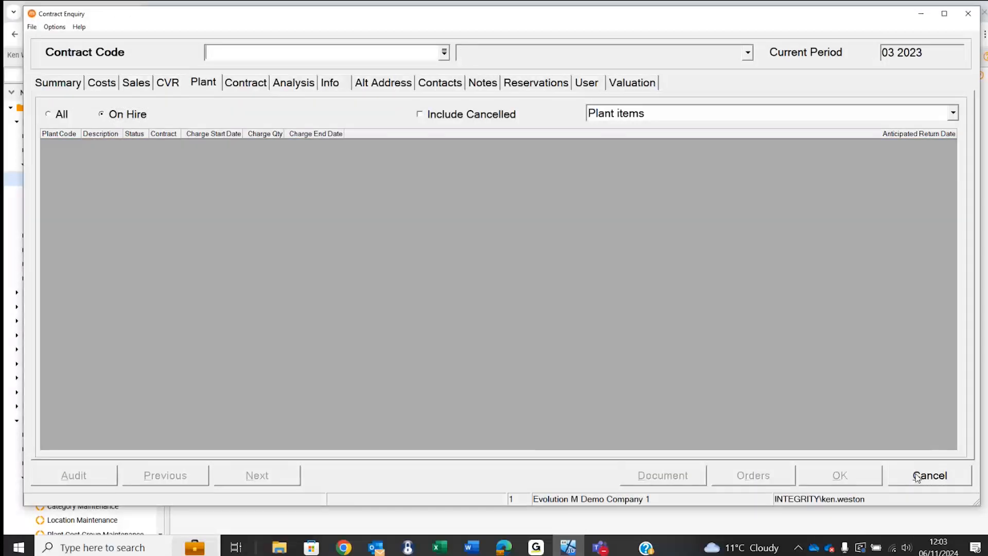
pyautogui.click(916, 474)
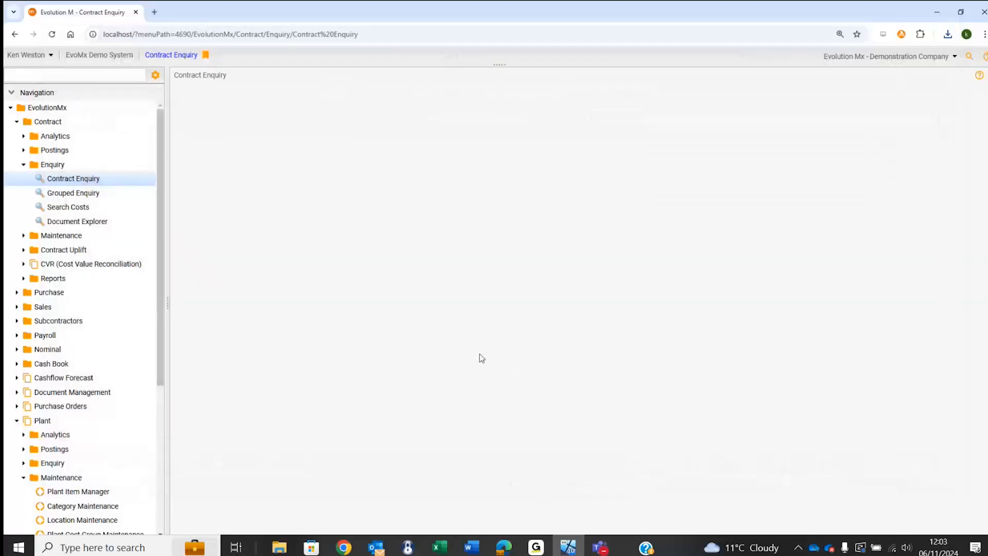
# - View the overdue plant items from the Plant Dashboard and close the list
pyautogui.click(24, 165)
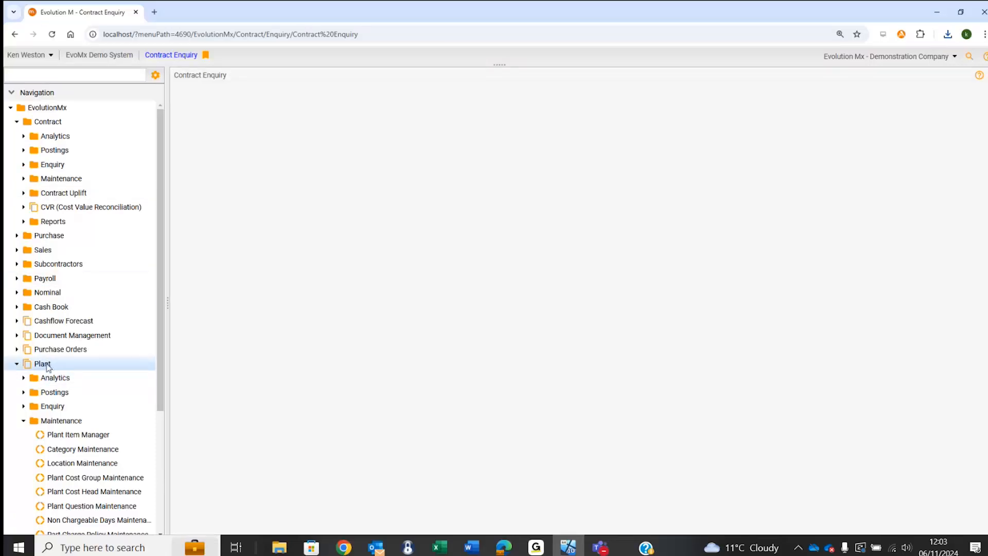
pyautogui.click(47, 364)
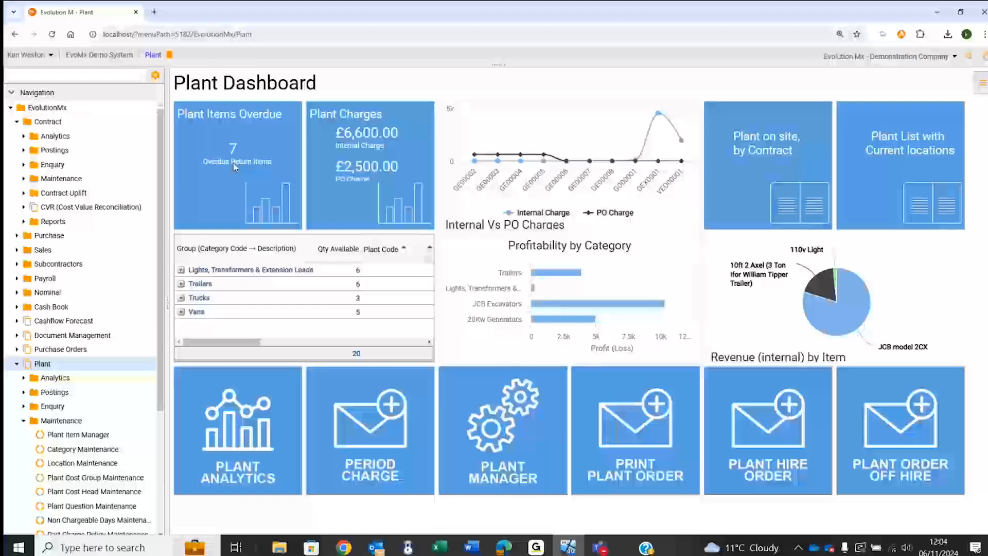
pyautogui.click(234, 163)
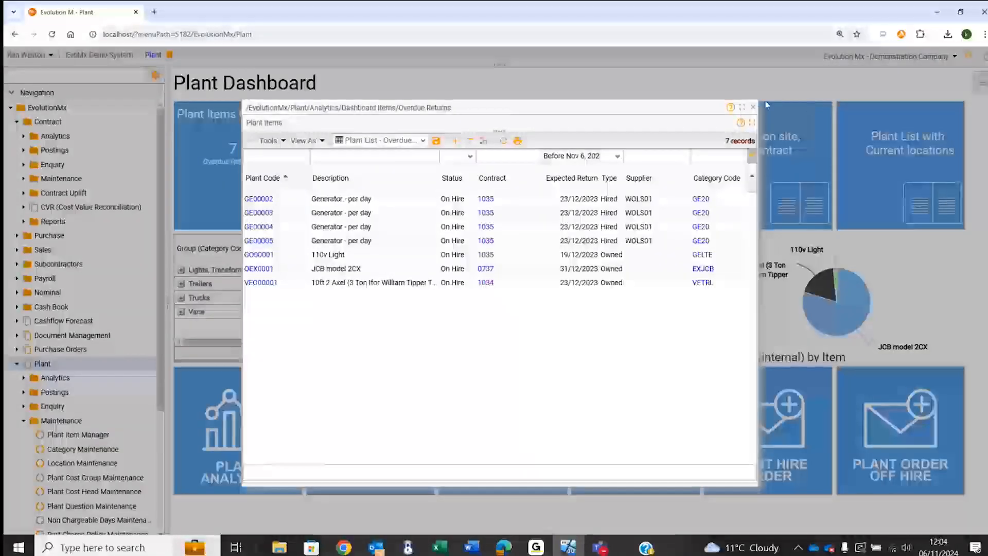
pyautogui.click(753, 108)
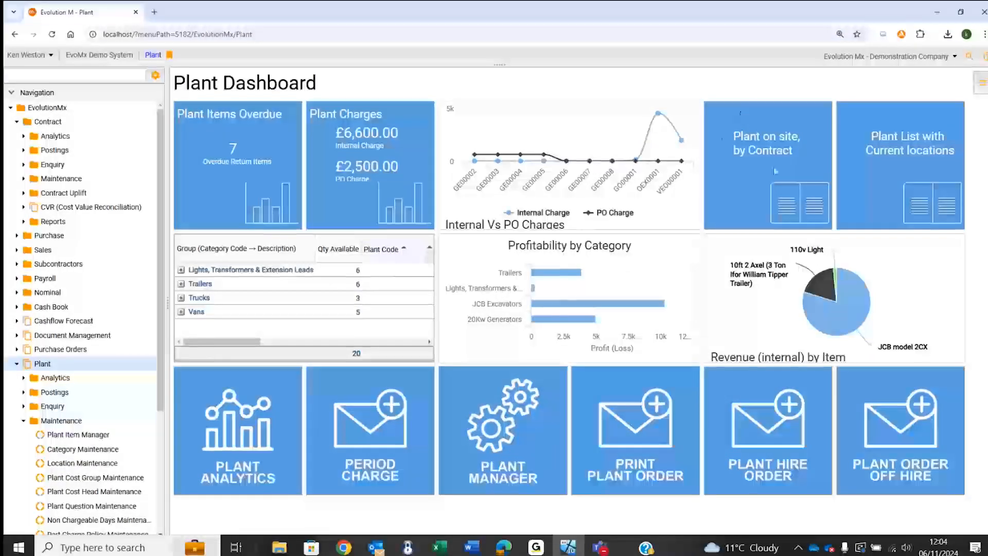
# - Review the plant on site by contract, expanding contract 0737's plant events, and close the list
pyautogui.click(771, 139)
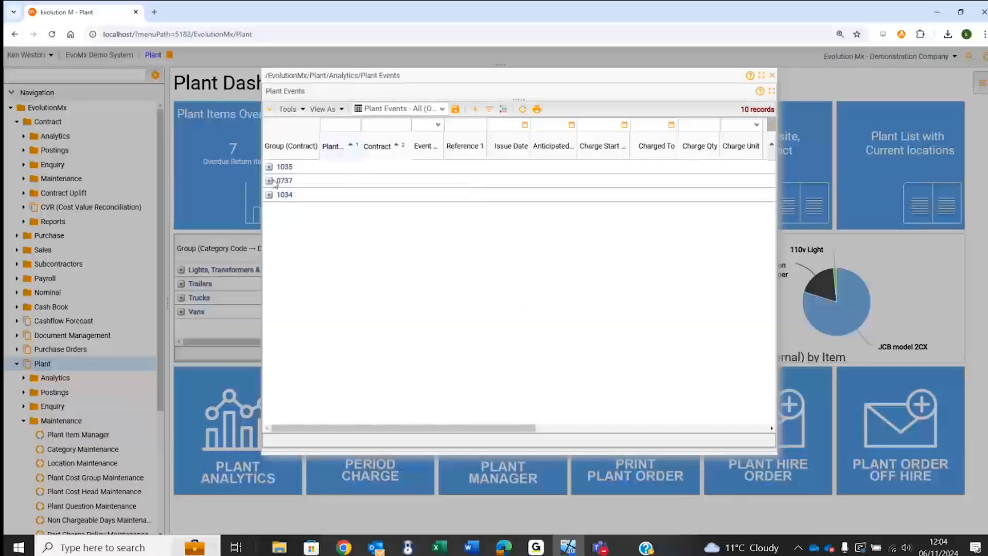
pyautogui.click(269, 182)
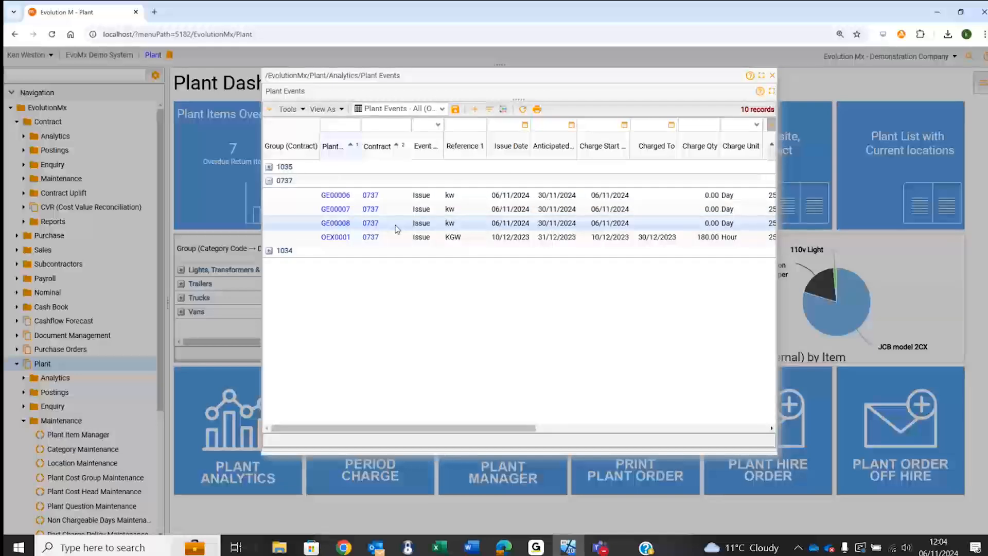
pyautogui.click(771, 76)
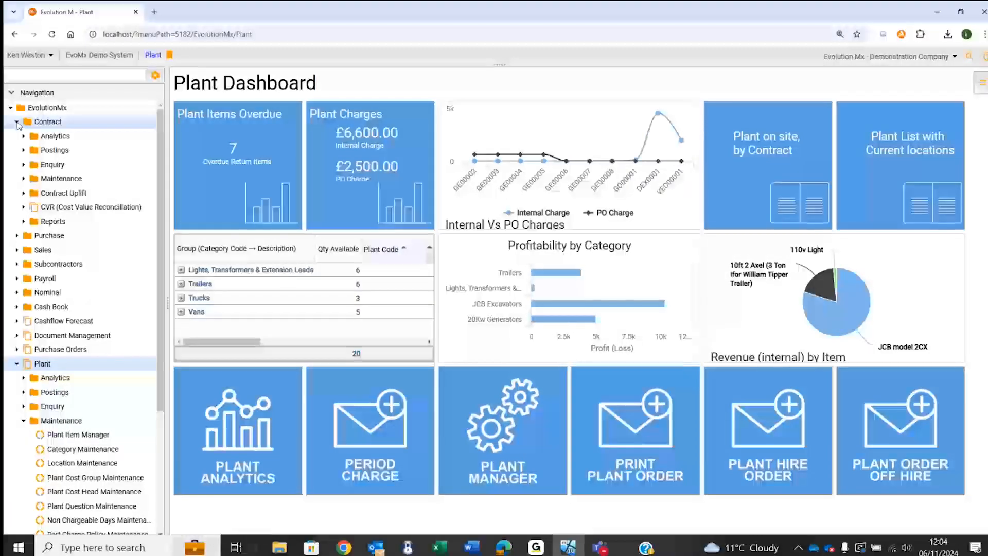
# - Start a plant order off-hire entry for contract 0737 with the reference kw
pyautogui.click(17, 122)
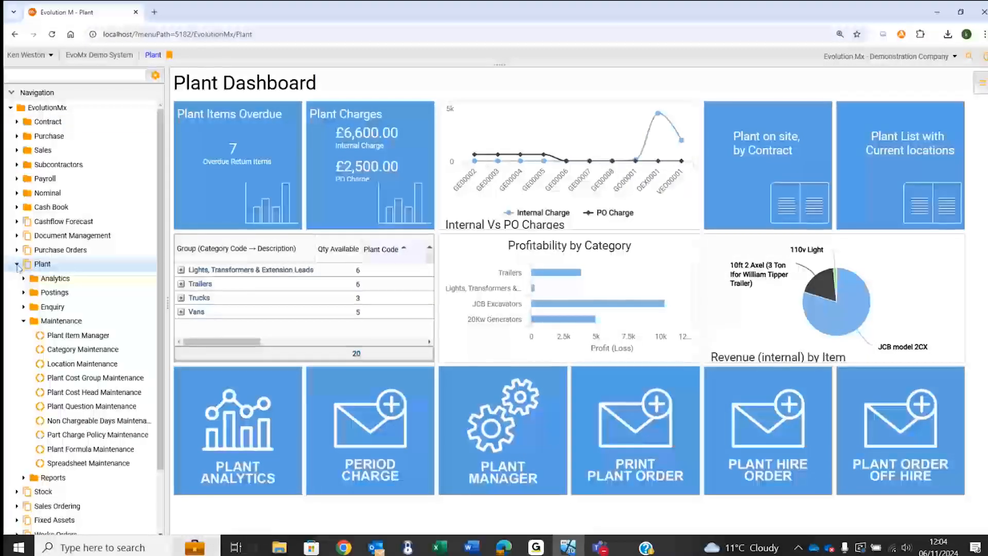
pyautogui.click(17, 264)
pyautogui.click(17, 251)
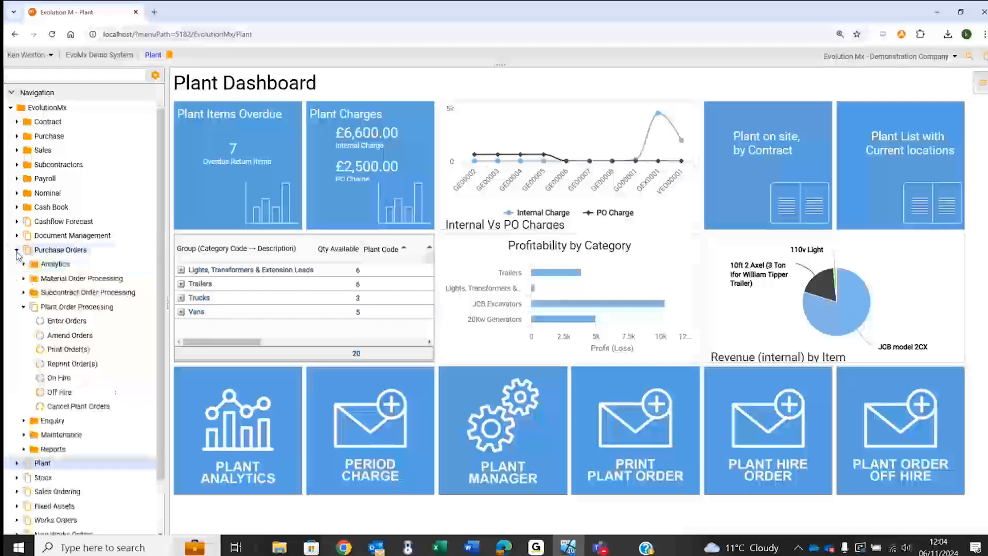
pyautogui.click(59, 392)
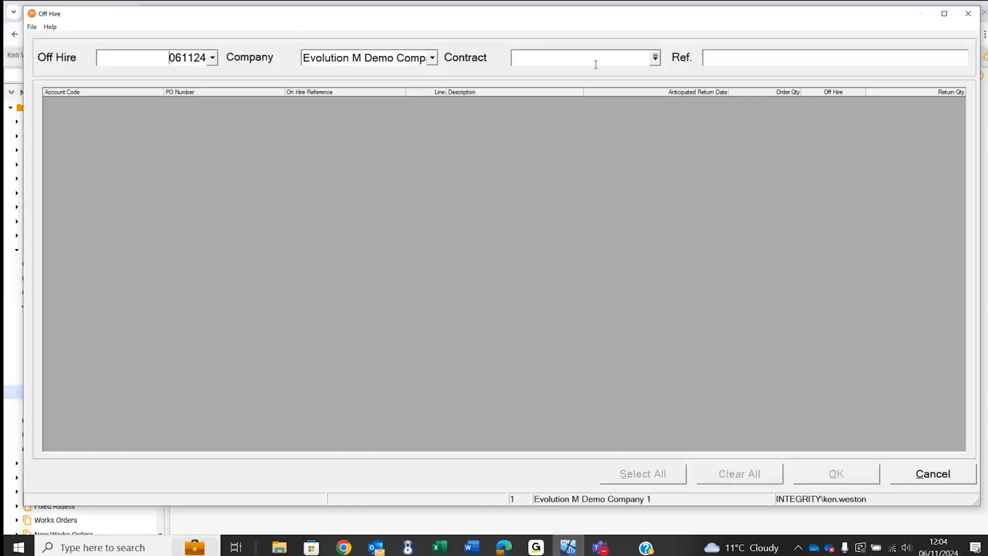
pyautogui.click(574, 61)
pyautogui.write('073')
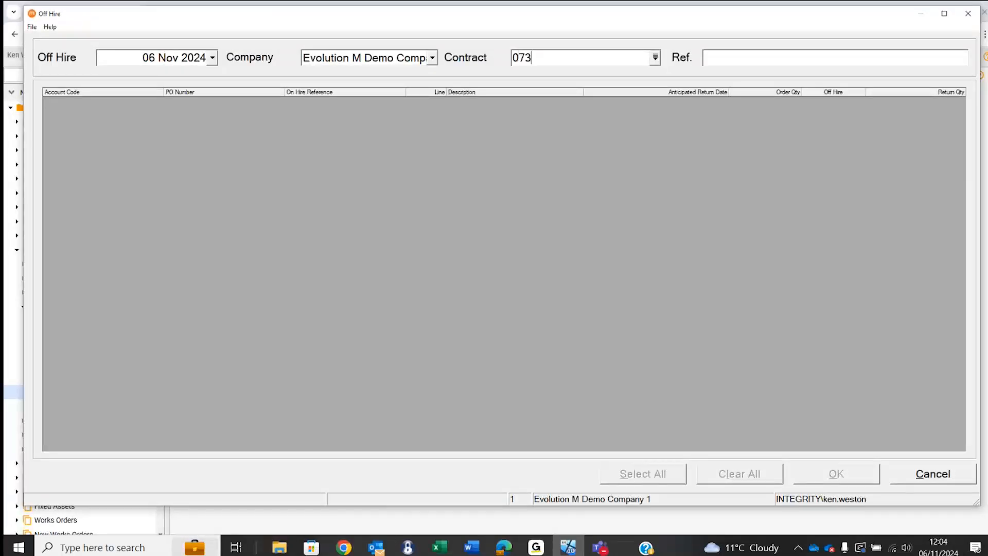
pyautogui.write('7')
pyautogui.click(750, 59)
pyautogui.write('kw')
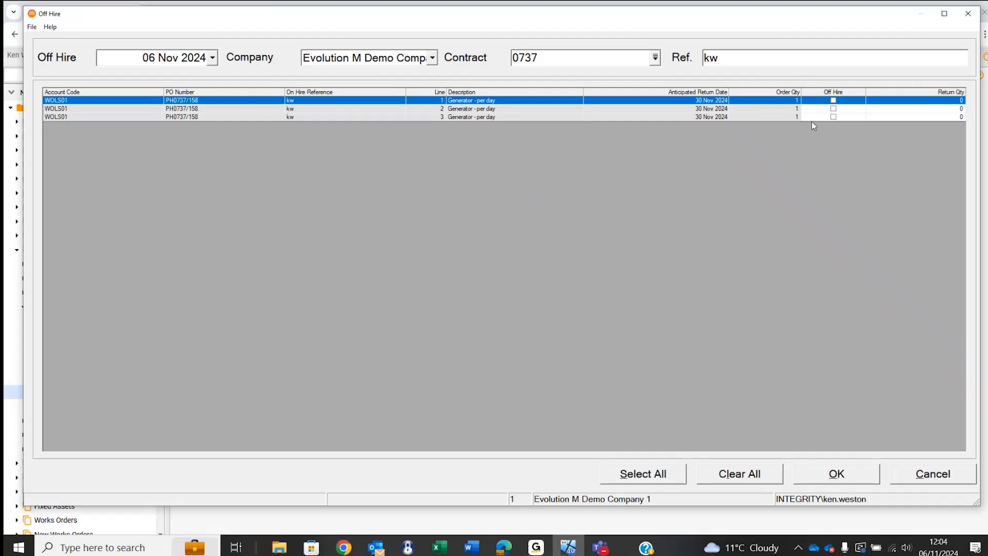
# - Mark the generator on order line 1 as off hire and post the hire update
pyautogui.click(833, 101)
pyautogui.click(832, 473)
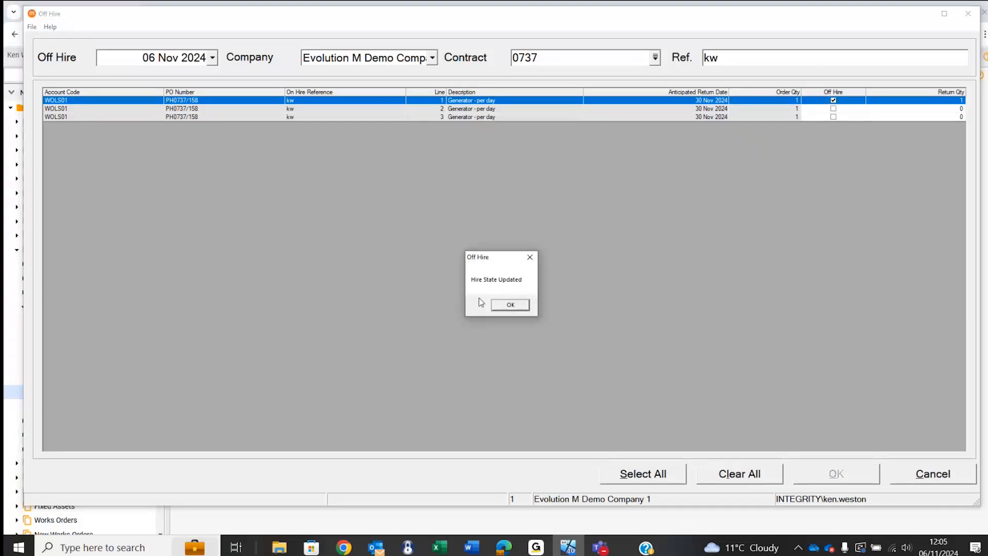
pyautogui.click(515, 305)
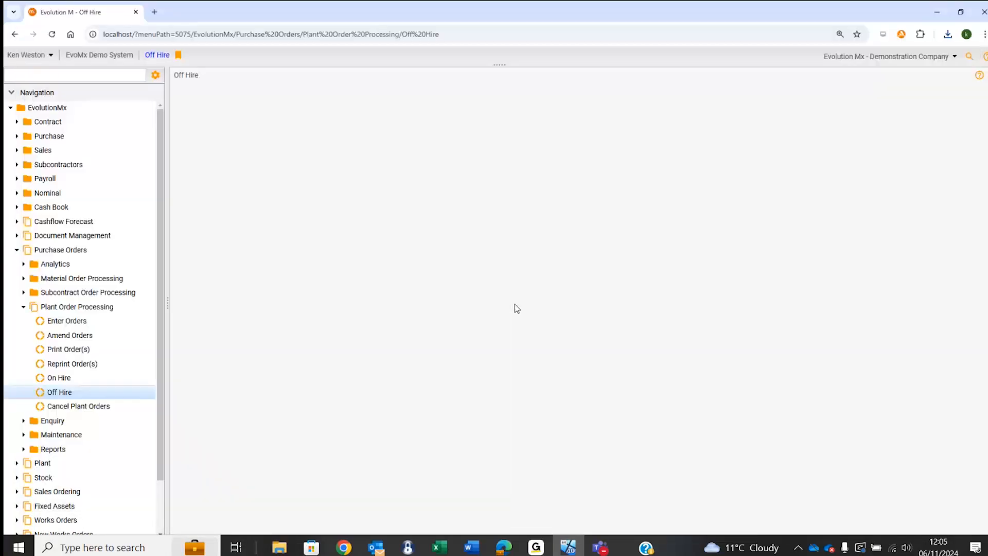
# - Look over the Plant posting functions, collapse the expanded modules and return to the EvolutionMx start page
pyautogui.click(24, 308)
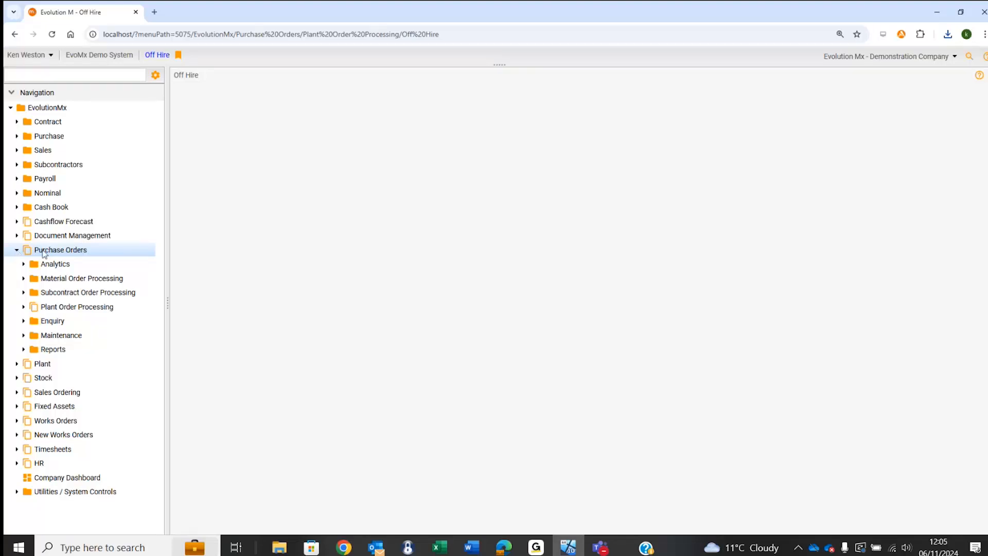
pyautogui.click(16, 364)
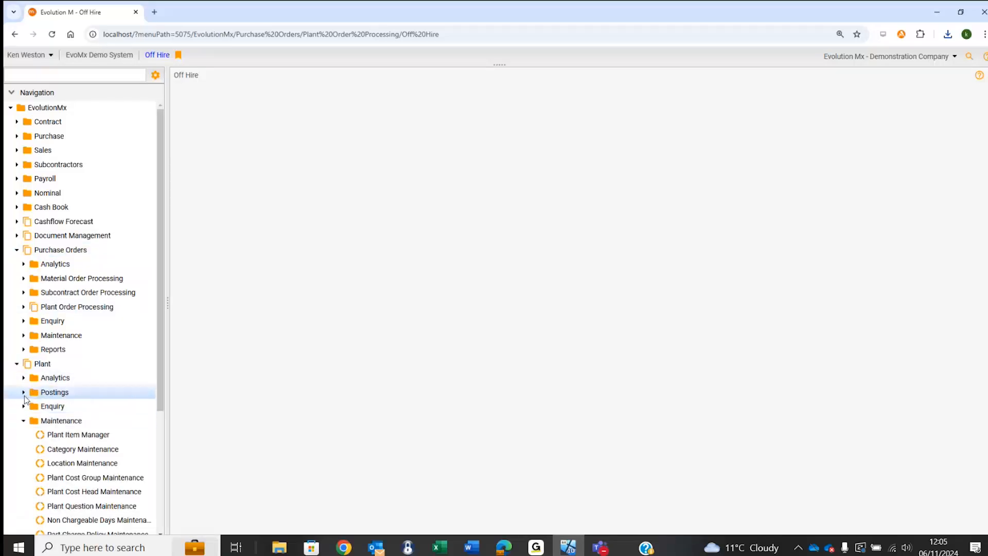
pyautogui.click(24, 392)
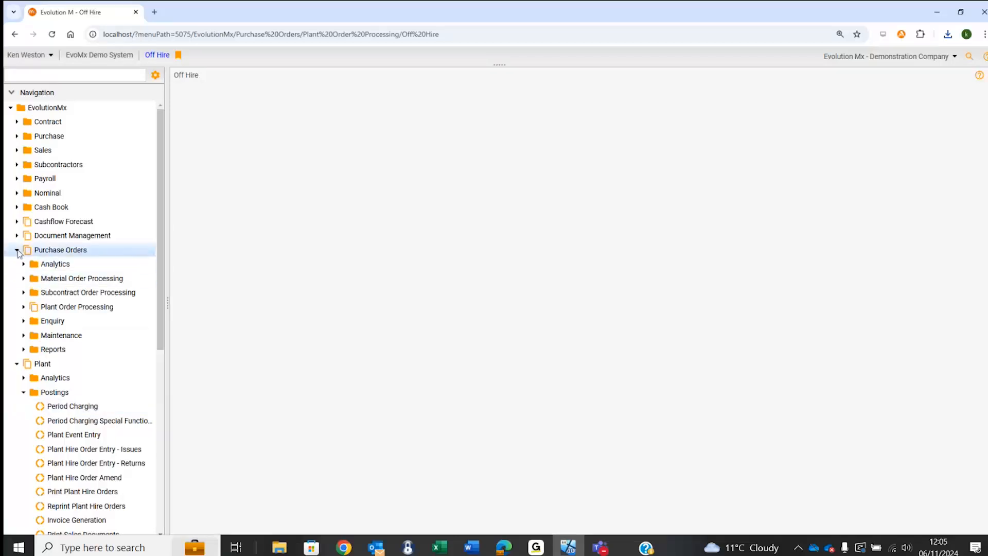
pyautogui.click(17, 365)
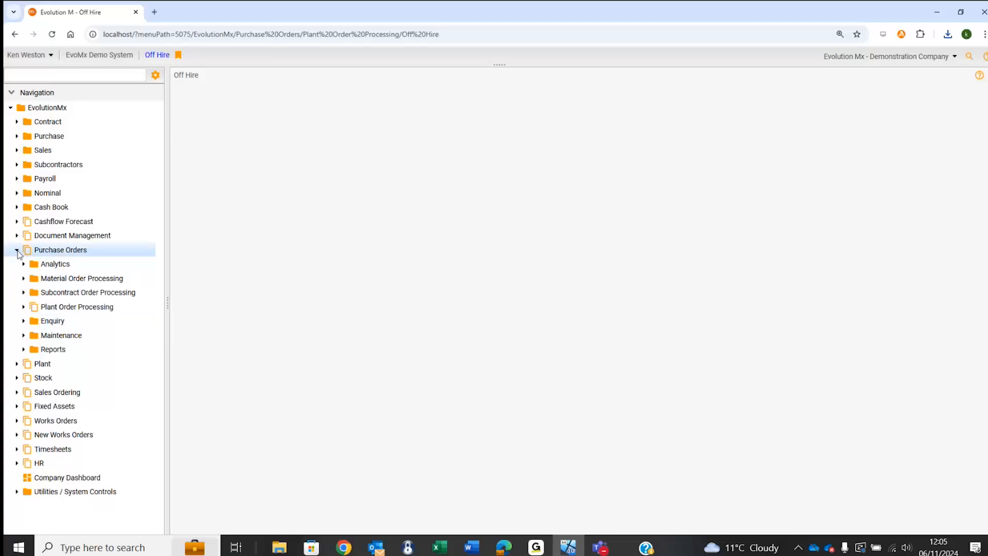
pyautogui.click(17, 251)
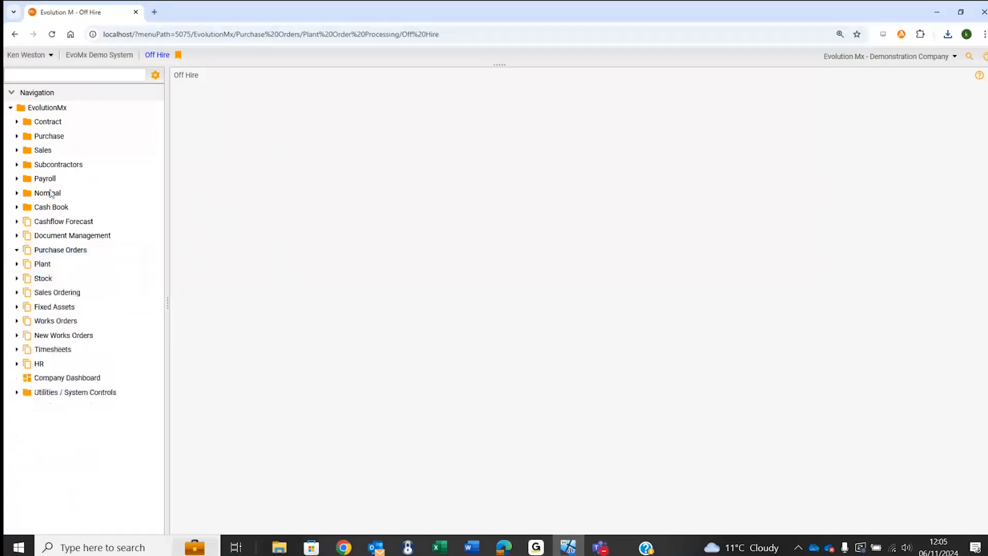
pyautogui.click(61, 111)
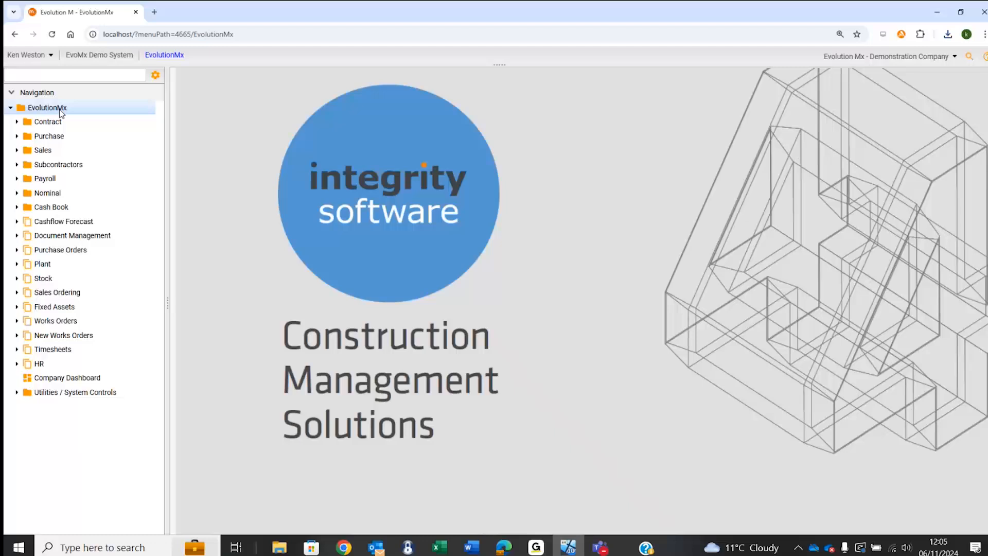